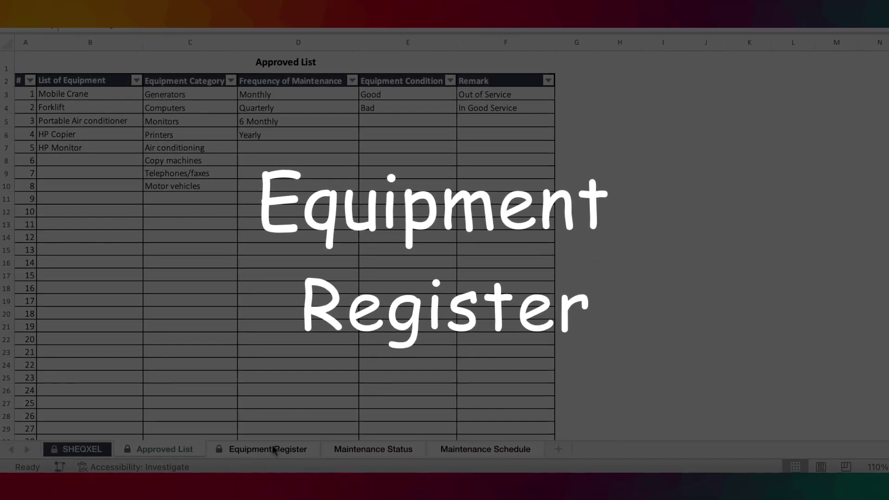
Step: Browse the Equipment Register sheet, scrolling across its columns
left_click(273, 449)
scroll(532, 363, "right", 10)
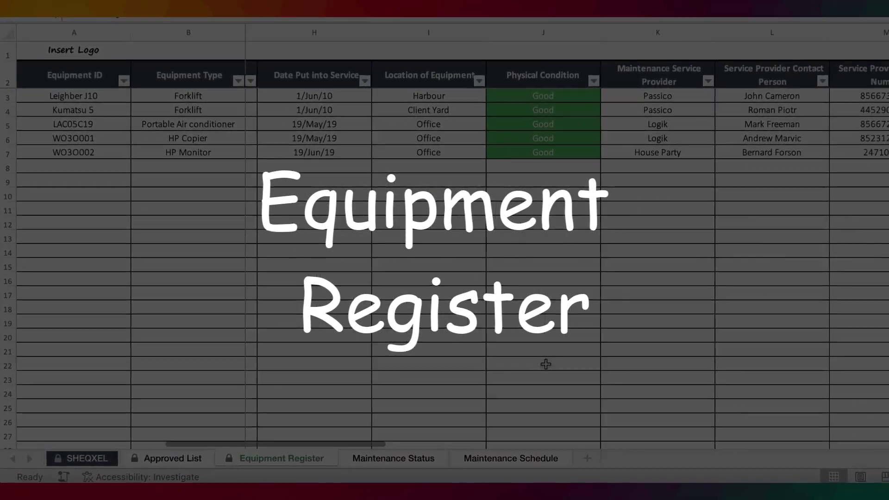
scroll(546, 365, "right", 8)
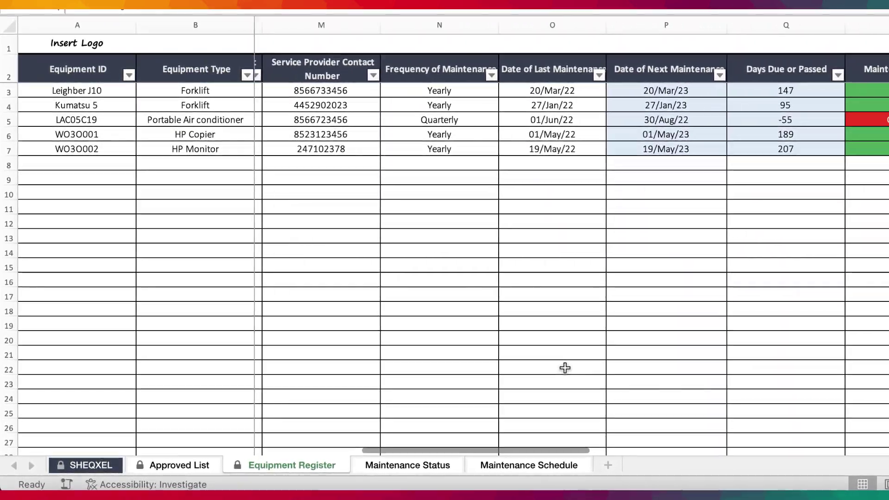
scroll(565, 368, "right", 3)
scroll(565, 368, "left", 12)
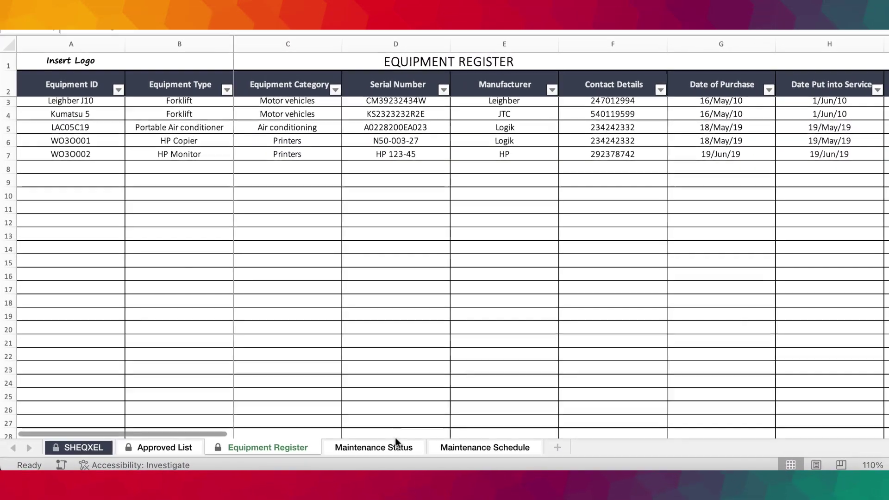
Step: Look over the Maintenance Status and Maintenance Schedule charts, then rescan the register columns
left_click(391, 458)
left_click(482, 458)
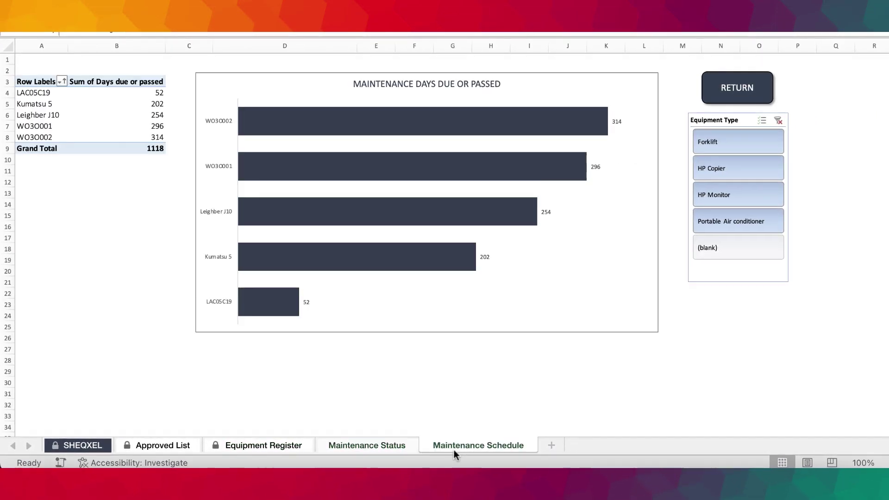
left_click(371, 448)
left_click(289, 448)
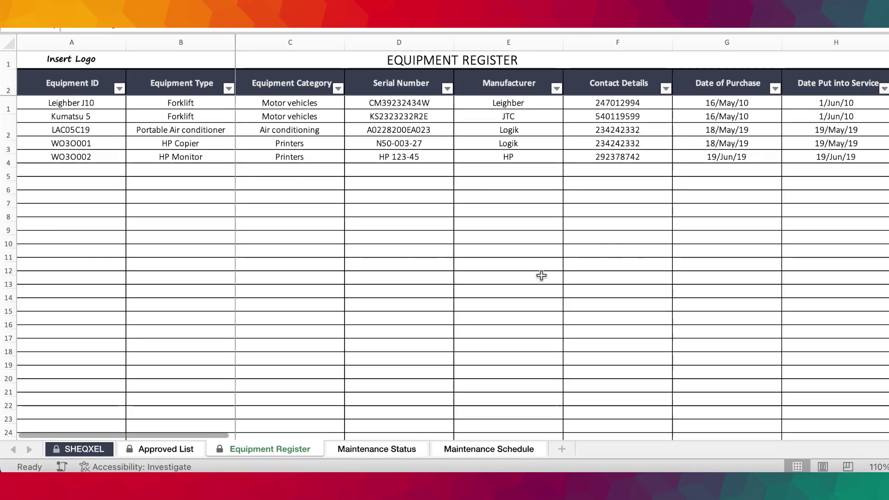
scroll(542, 276, "right", 12)
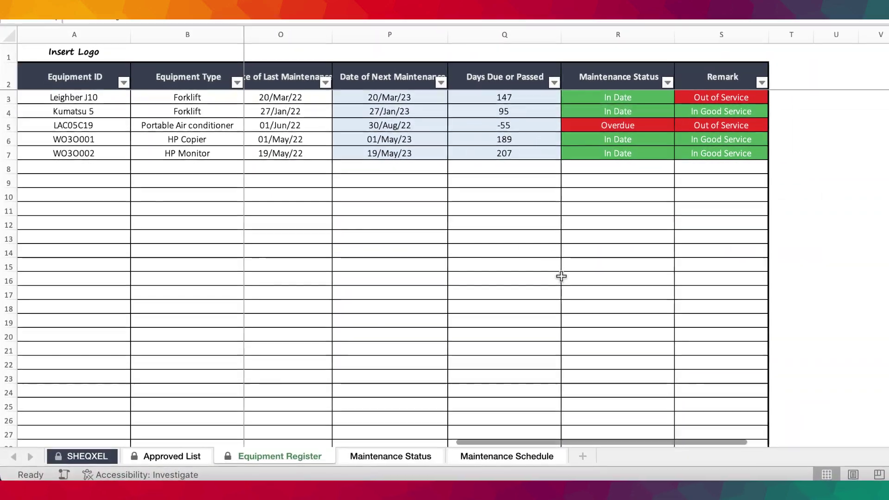
scroll(561, 276, "left", 6)
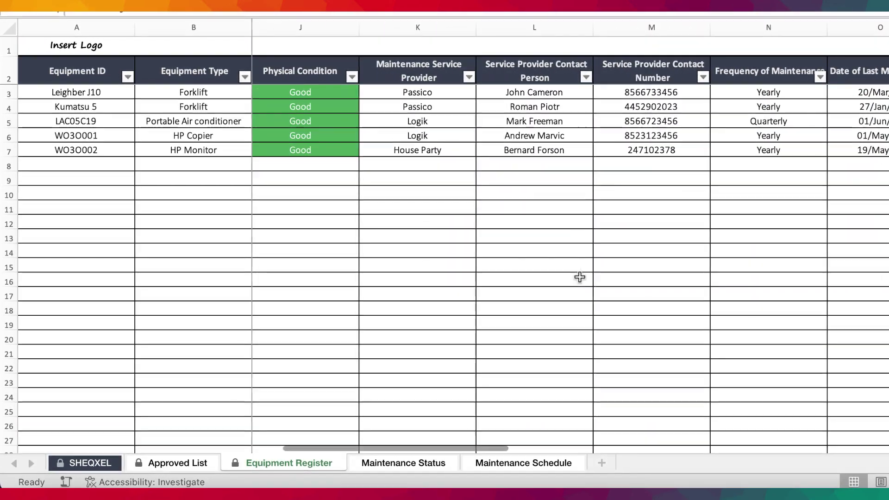
scroll(579, 277, "left", 8)
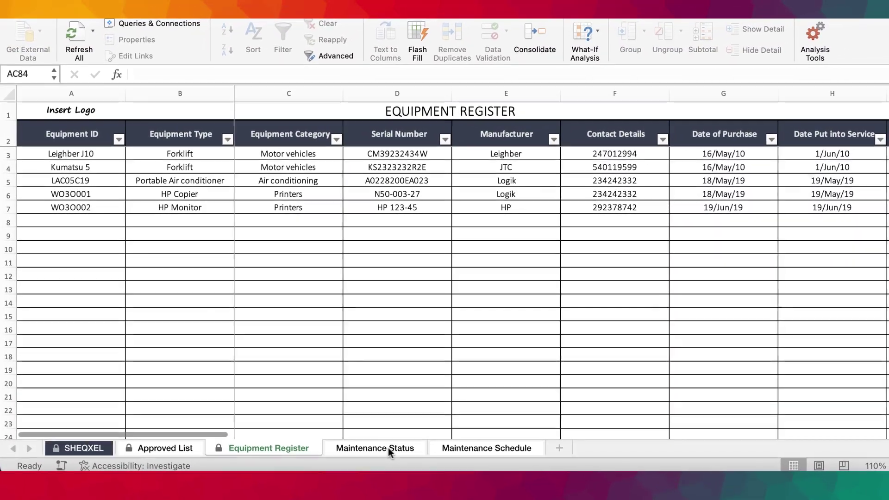
Step: Refresh Maintenance Status data to show 1 Overdue and 4 In Date, then check the sheets through Approved List
left_click(389, 449)
left_click(76, 37)
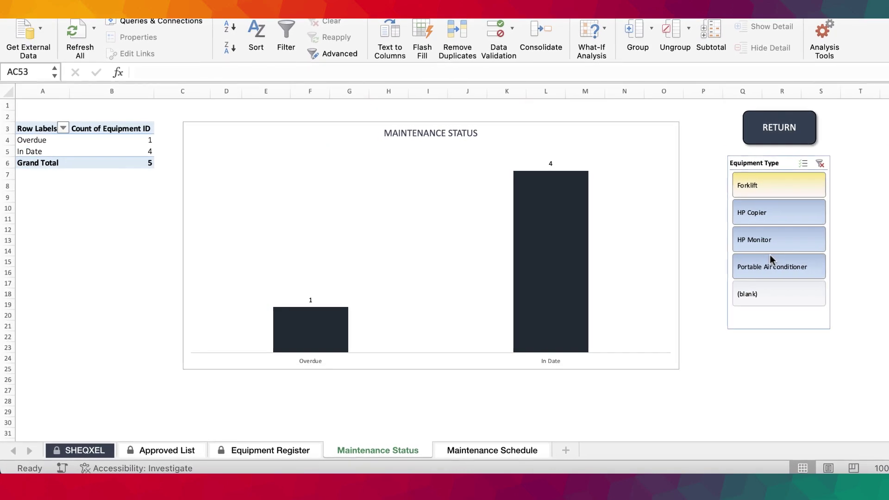
left_click(494, 451)
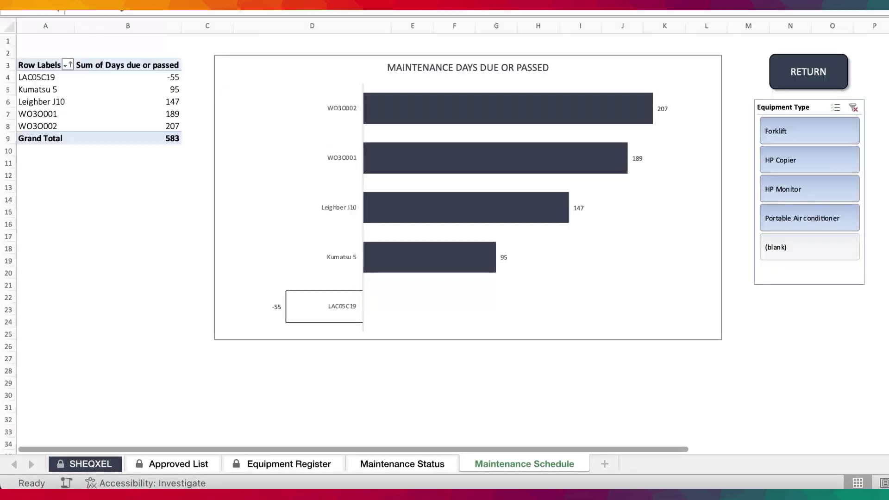
left_click(373, 464)
left_click(306, 464)
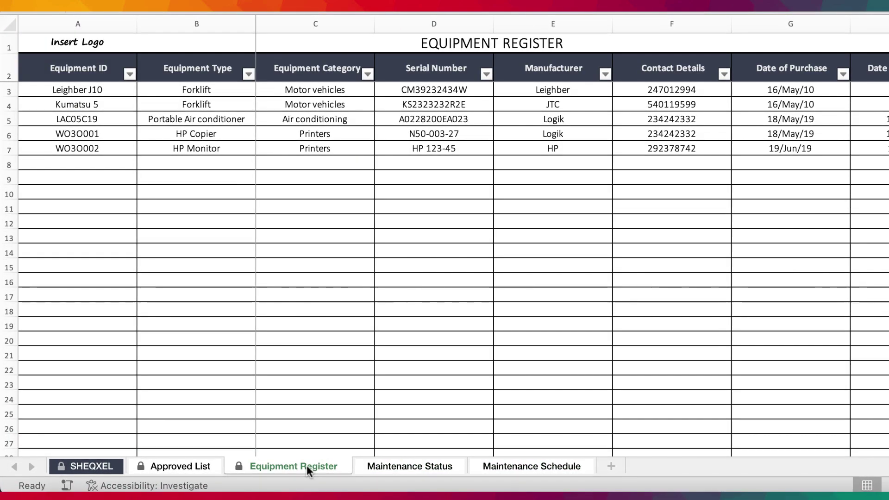
left_click(180, 465)
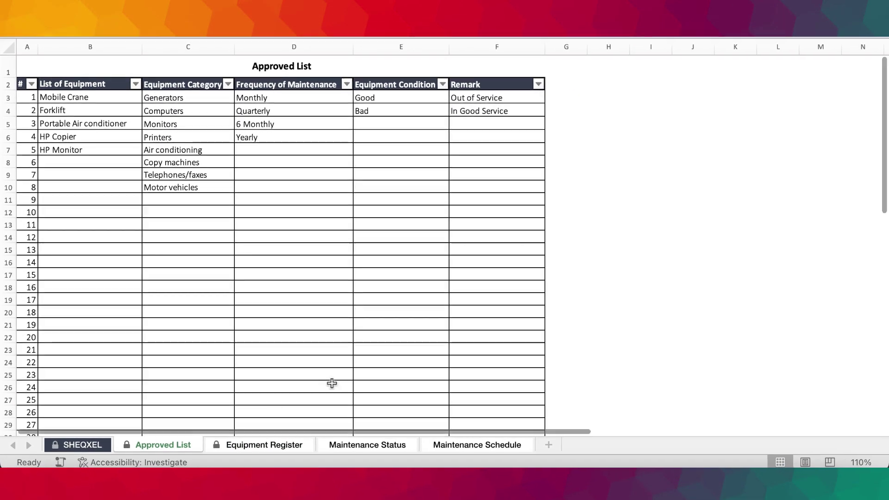
left_click(94, 446)
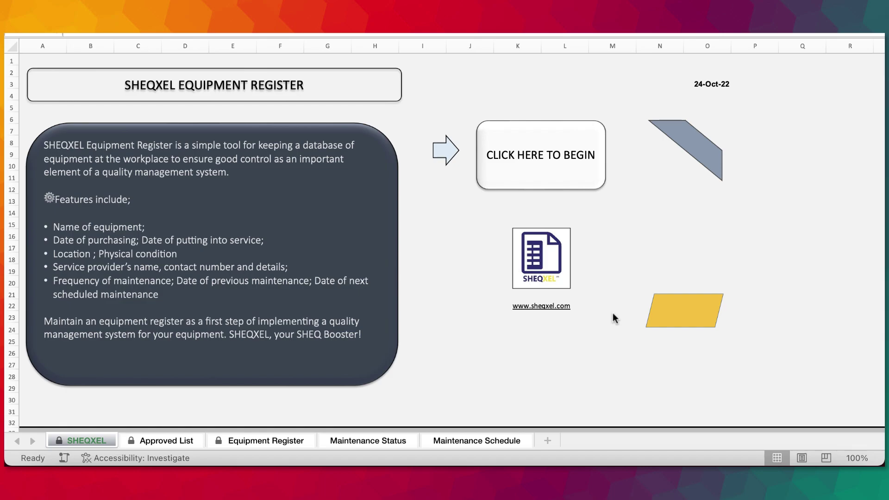
Step: Scan the Equipment Register table, then go to the Approved List sheet
left_click(247, 443)
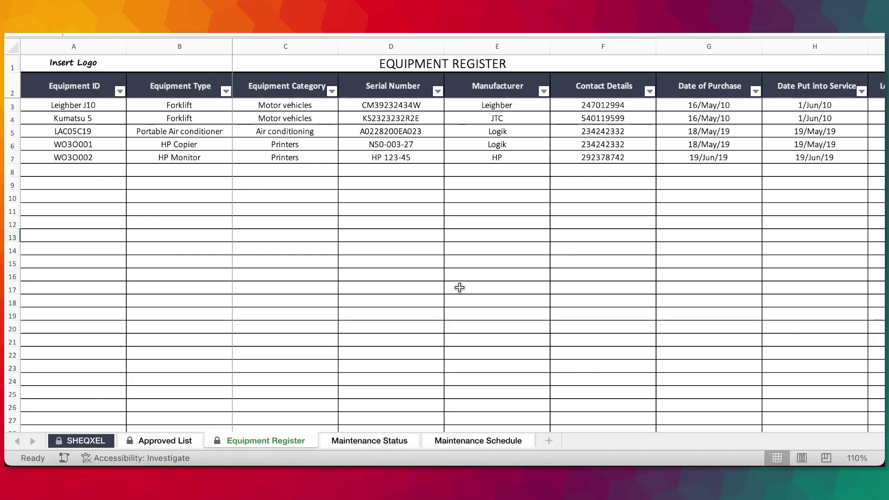
scroll(459, 287, "right", 3)
scroll(459, 288, "left", 3)
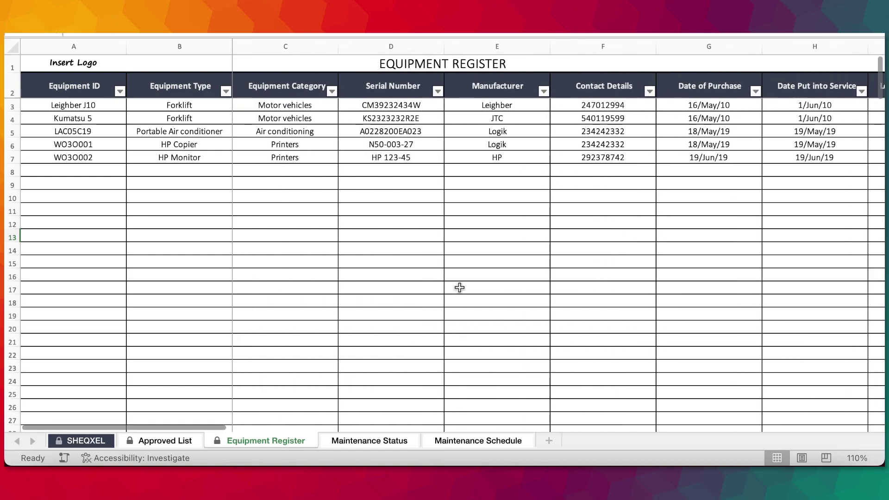
left_click(123, 441)
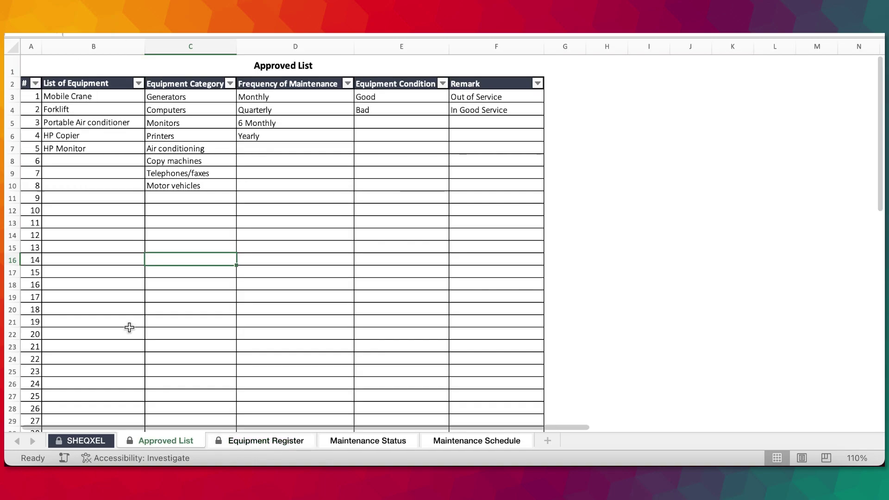
Step: Select the List of Equipment and Equipment Category ranges, B3:B19 and C3:C19
left_click_drag(82, 98, 103, 333)
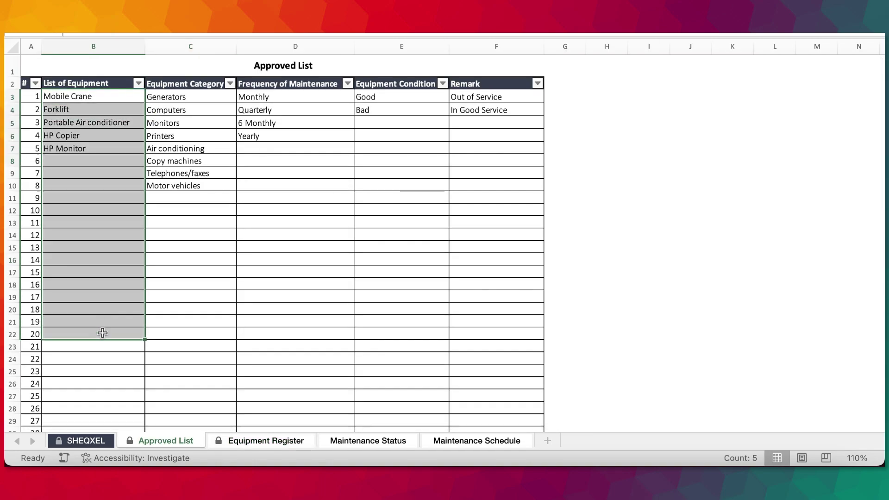
left_click(104, 384)
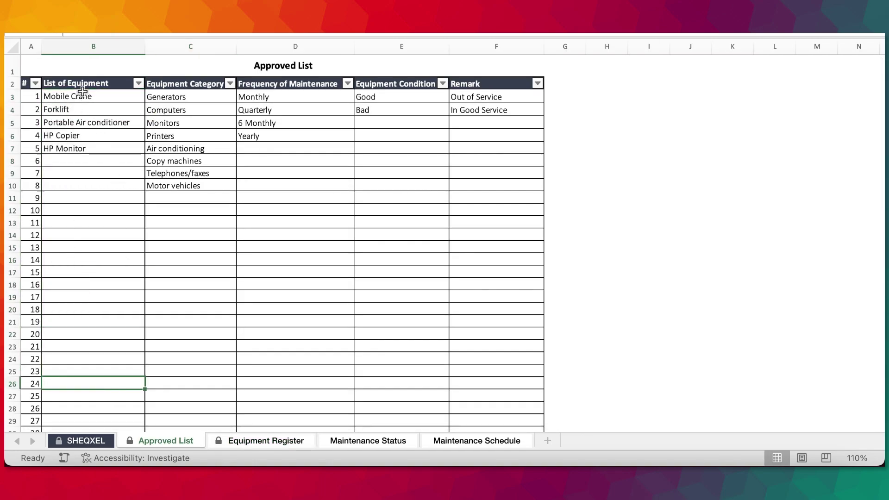
left_click_drag(83, 95, 75, 287)
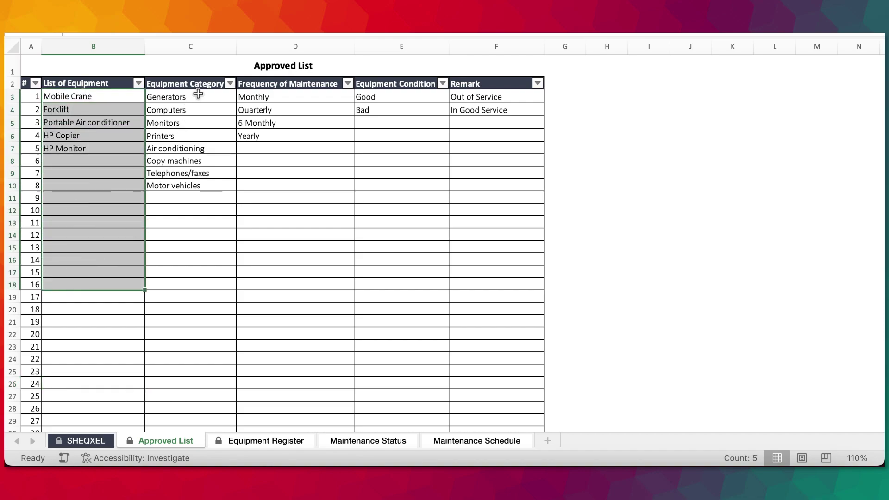
left_click_drag(198, 94, 201, 290)
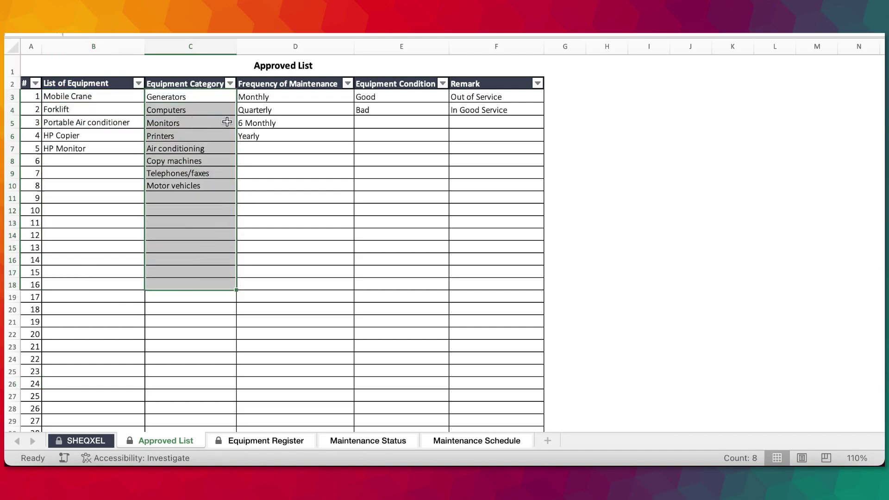
left_click_drag(95, 97, 79, 296)
left_click_drag(175, 94, 199, 296)
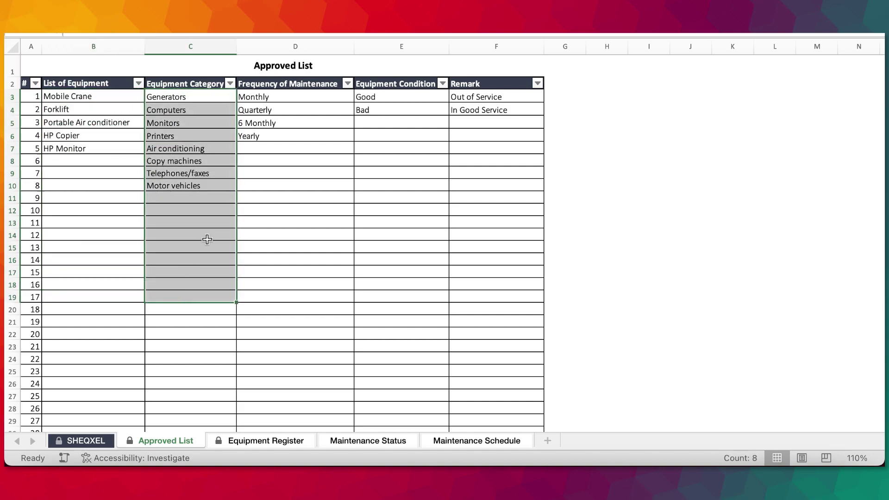
Step: Select the Frequency of Maintenance, Equipment Condition and Remark lists (D3:D15, E3:E10, F3:F9), then return to the register
left_click_drag(276, 93, 283, 241)
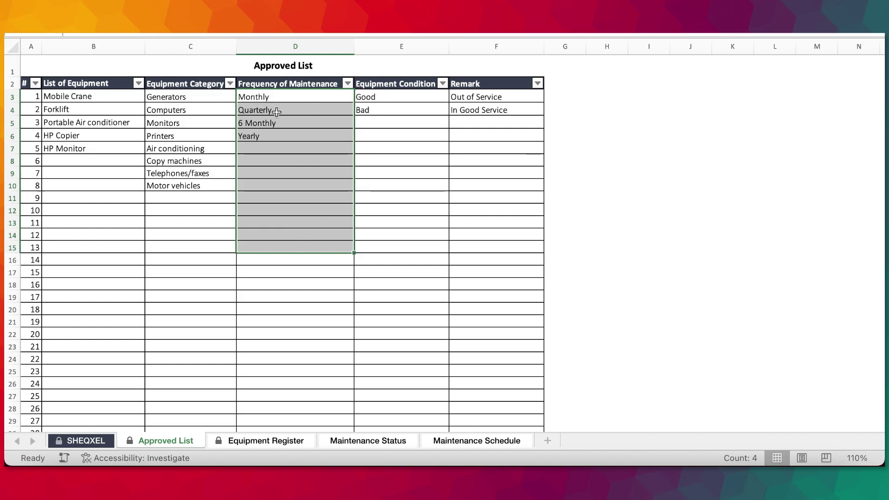
left_click_drag(377, 98, 381, 185)
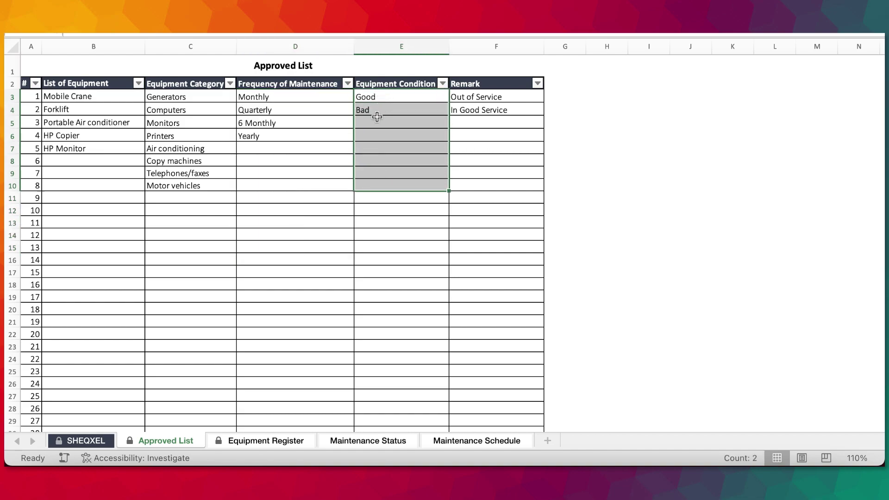
left_click_drag(472, 95, 462, 173)
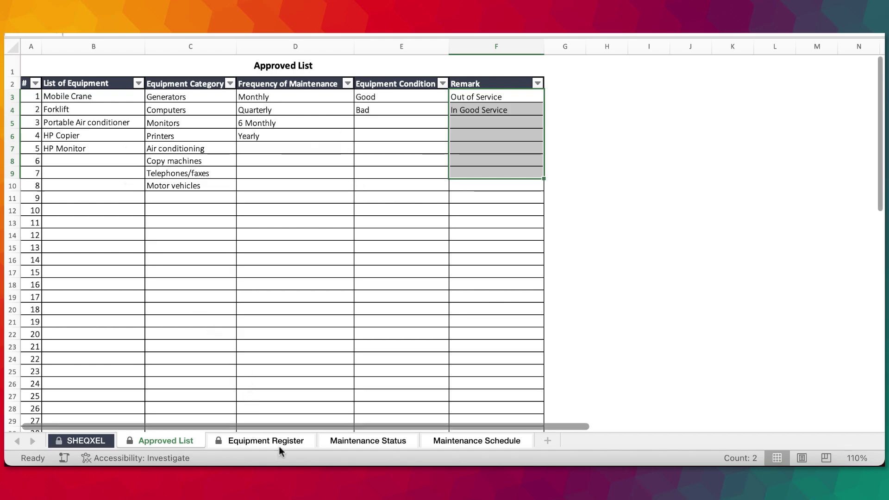
left_click(265, 441)
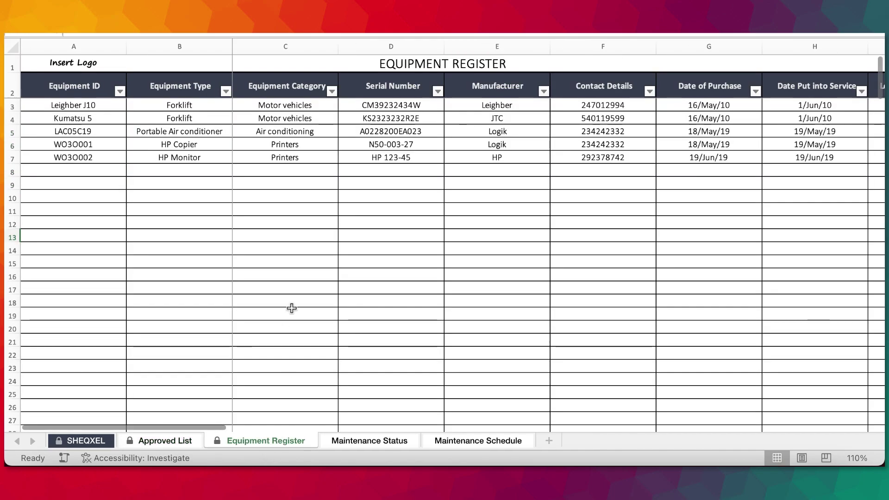
left_click(107, 107)
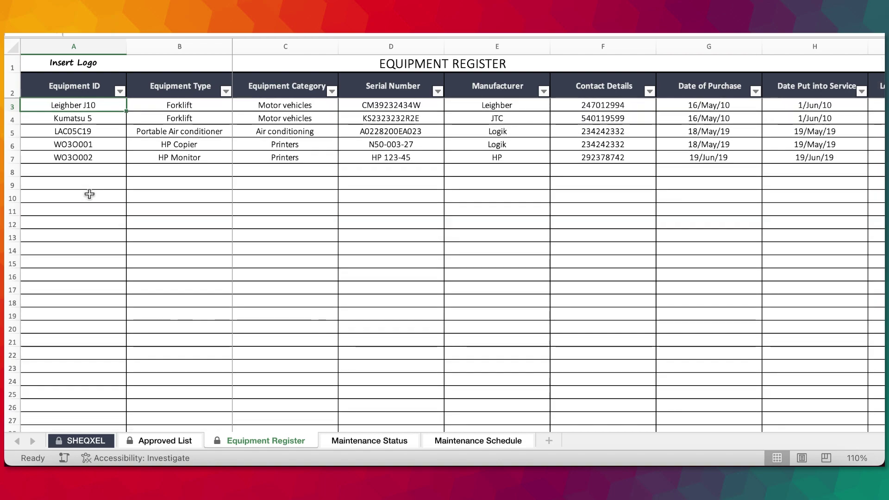
left_click(193, 107)
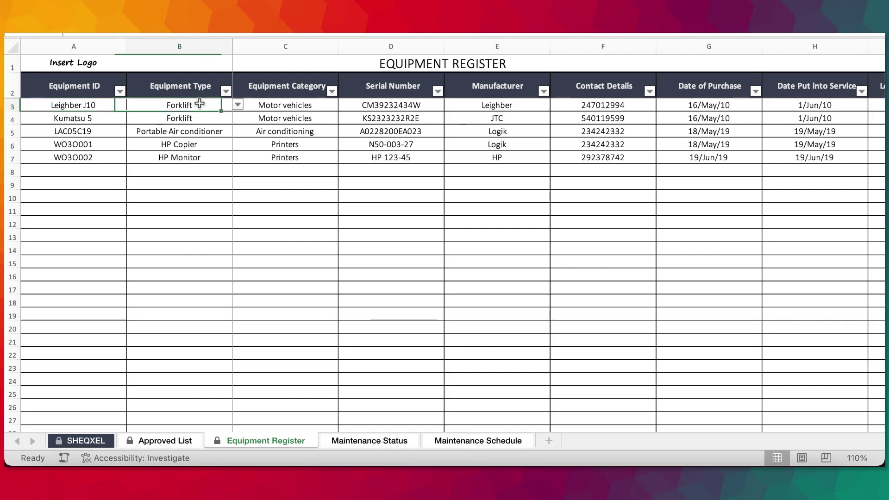
left_click(238, 104)
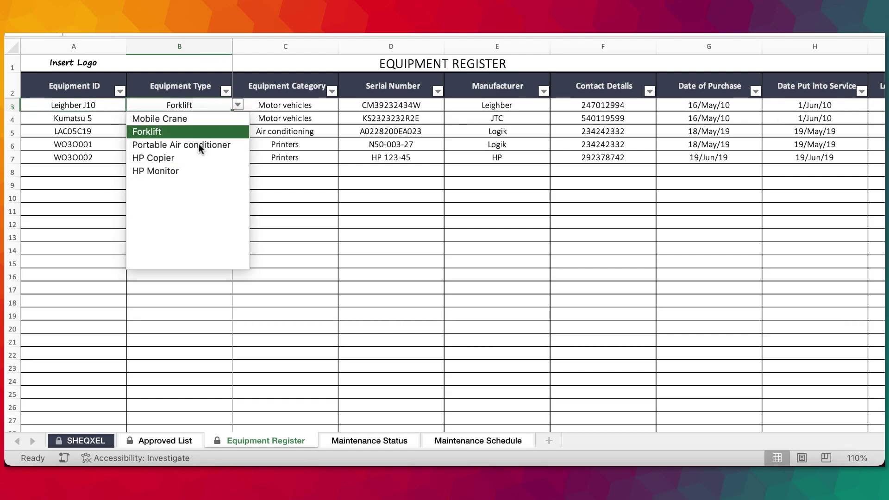
key("Escape")
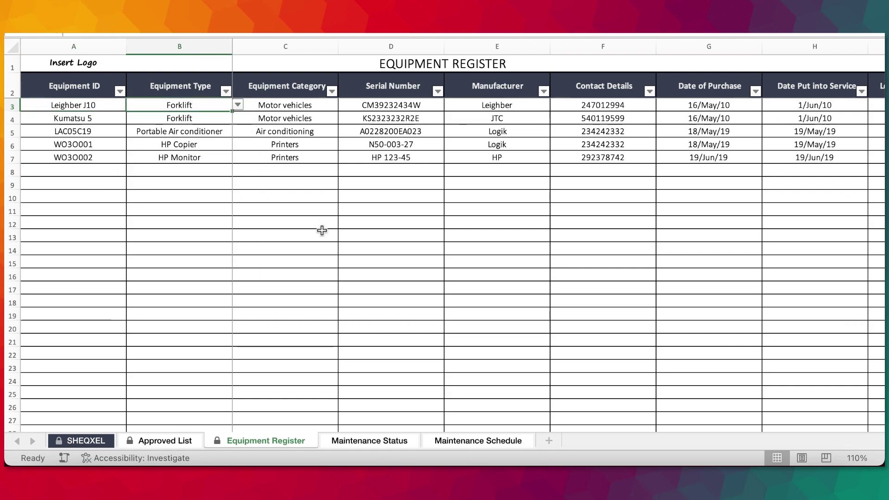
left_click(300, 106)
left_click(343, 105)
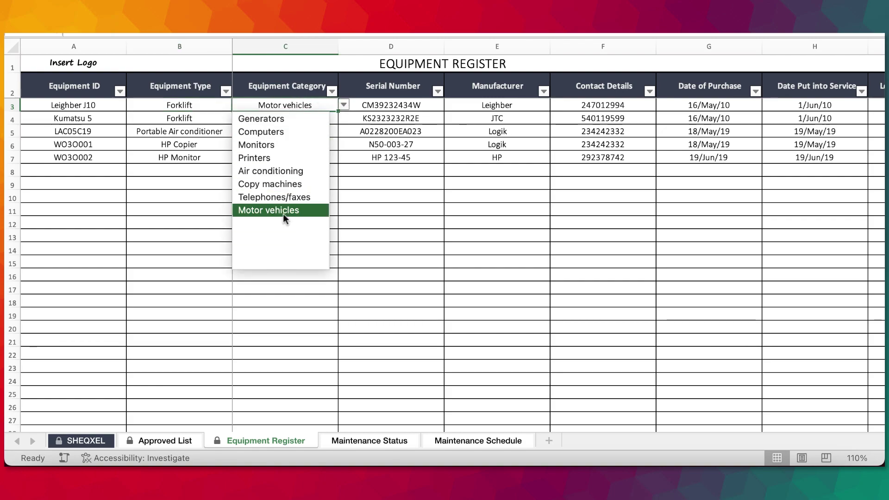
key("Escape")
left_click(412, 109)
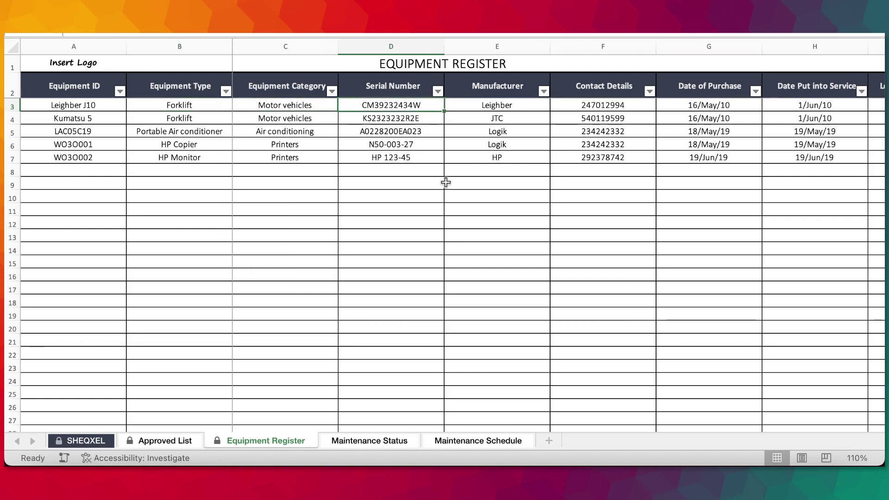
Step: Scroll right through row 3's contact, purchase date, service date and location cells
scroll(445, 182, "right", 3)
scroll(446, 183, "left", 3)
scroll(446, 183, "right", 5)
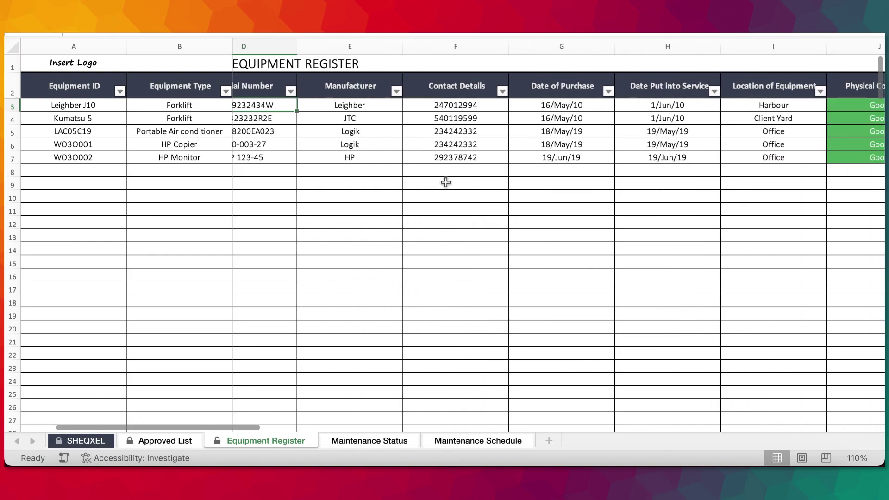
scroll(363, 109, "right", 2)
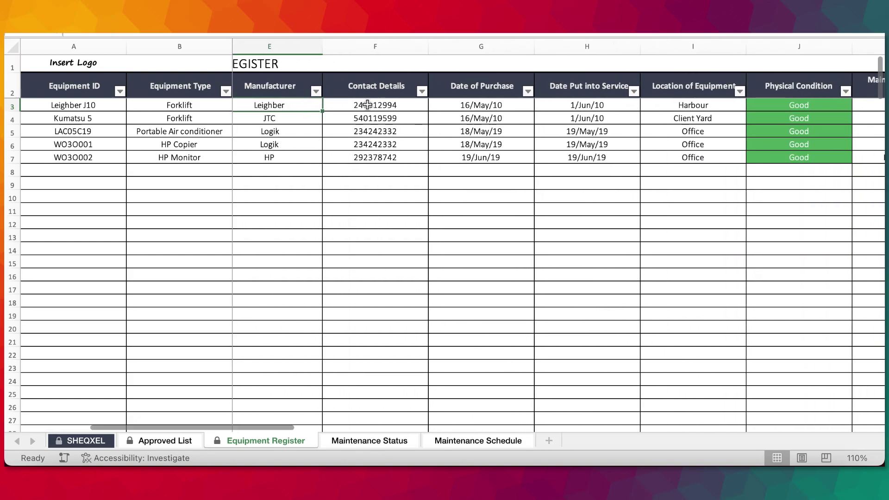
left_click(374, 106)
scroll(389, 145, "right", 2)
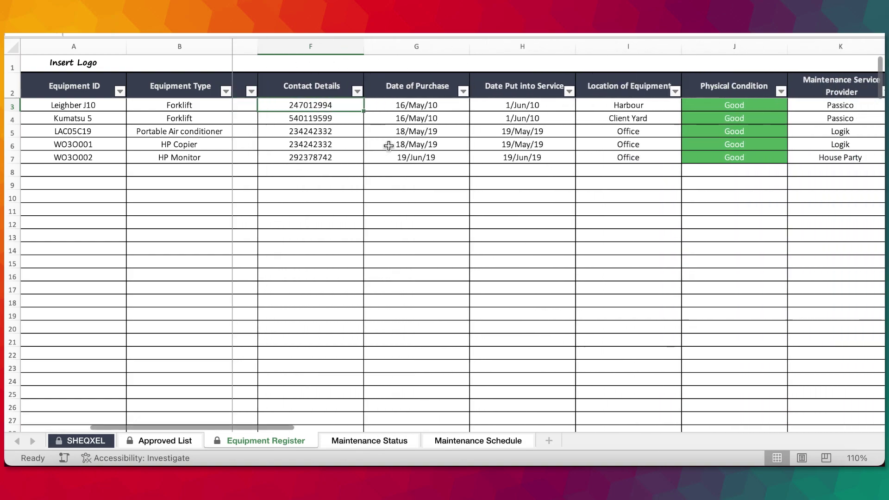
left_click(409, 107)
scroll(430, 256, "right", 2)
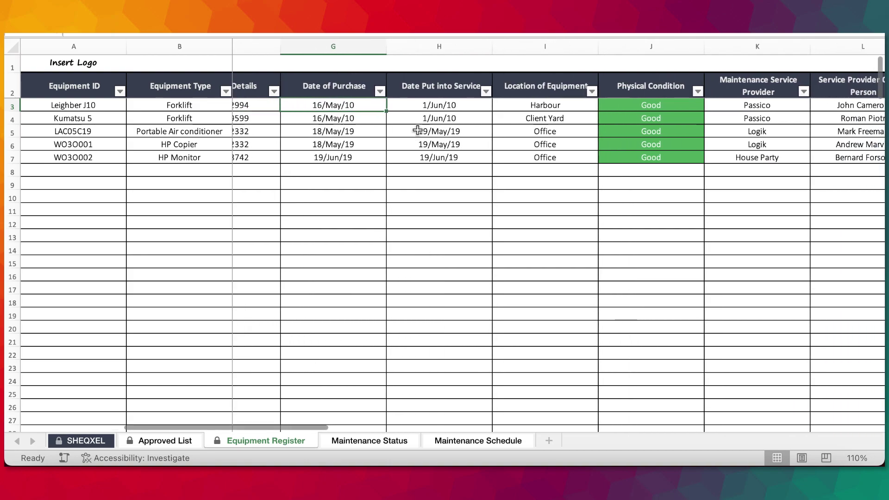
left_click(443, 104)
scroll(450, 228, "right", 2)
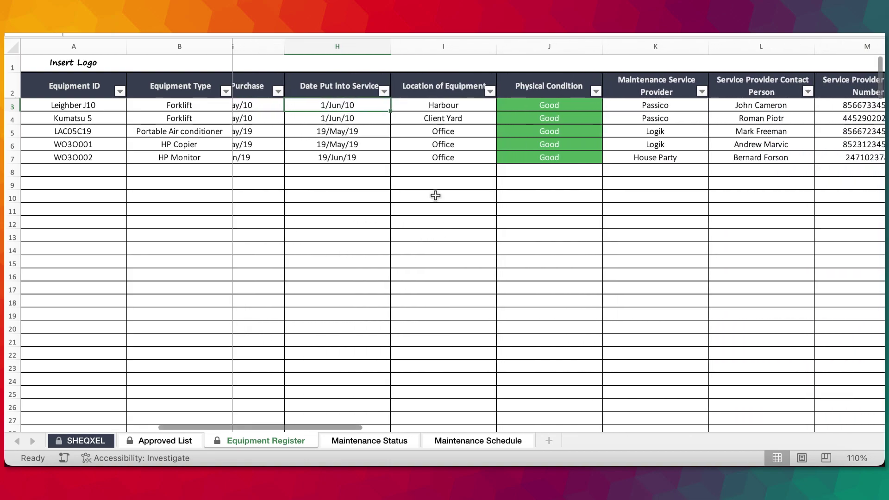
left_click(433, 104)
scroll(438, 167, "right", 2)
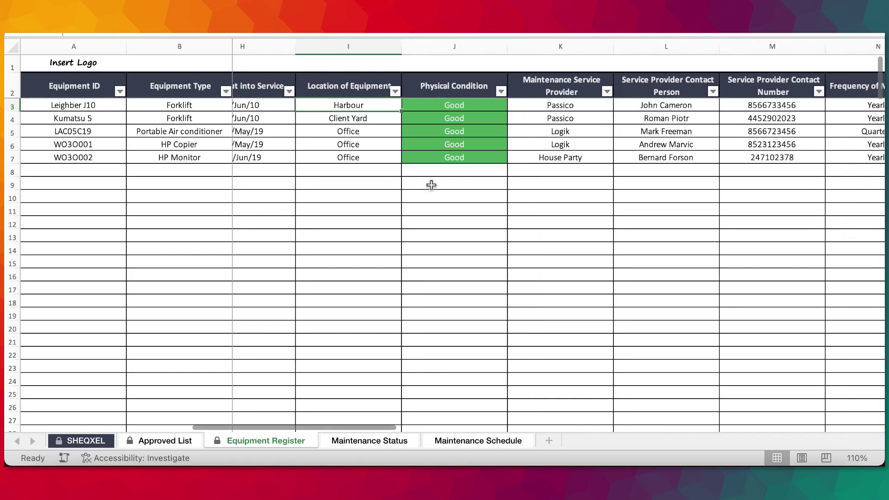
Step: Check row 3's Physical Condition list, keeping Good, then scroll past provider and frequency to Remark
left_click(463, 103)
left_click(511, 105)
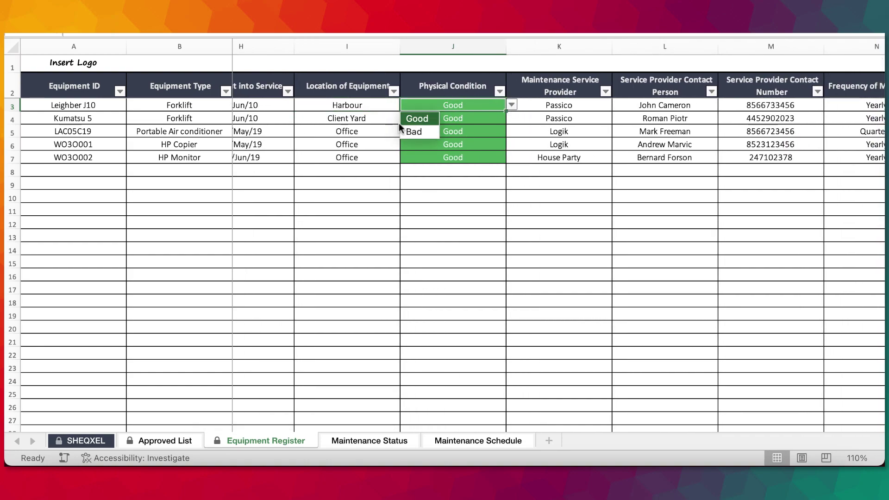
left_click(406, 120)
scroll(534, 243, "right", 2)
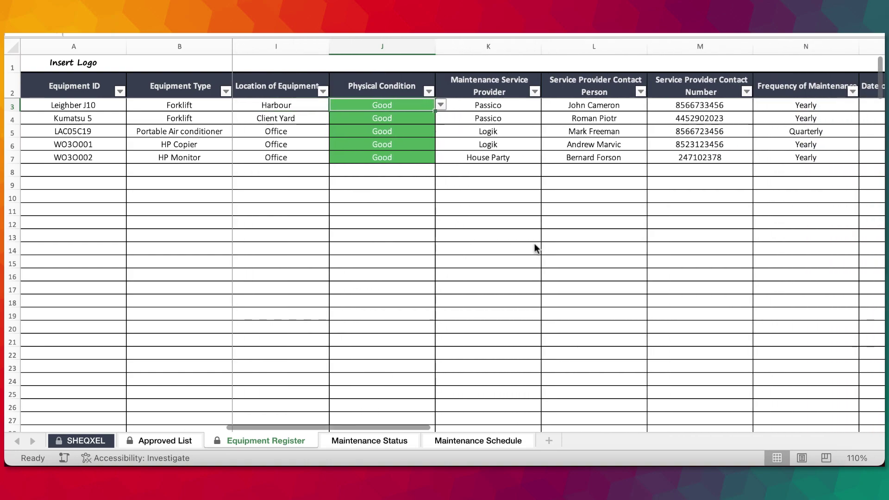
left_click(481, 109)
scroll(494, 160, "right", 2)
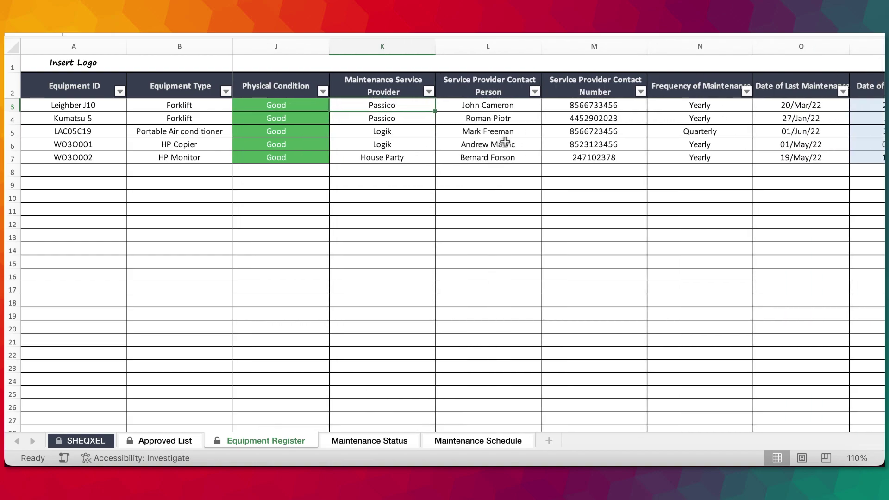
scroll(505, 141, "right", 2)
scroll(504, 141, "right", 2)
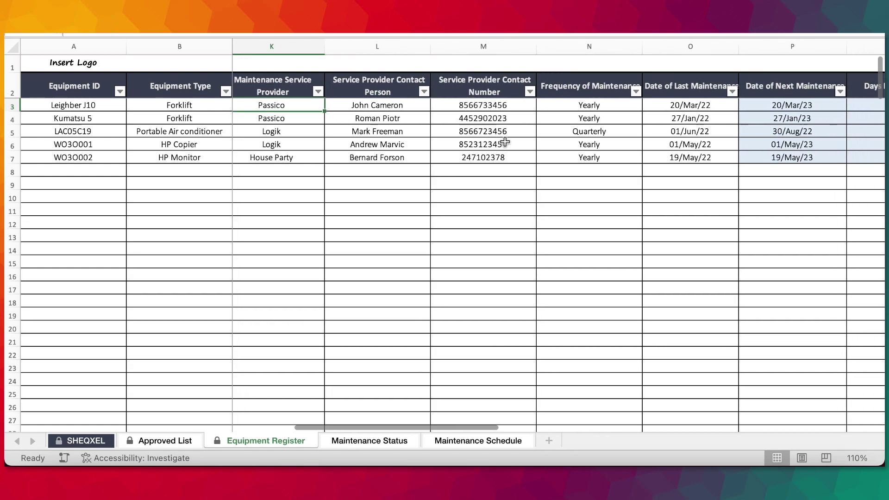
left_click(536, 108)
scroll(537, 220, "right", 2)
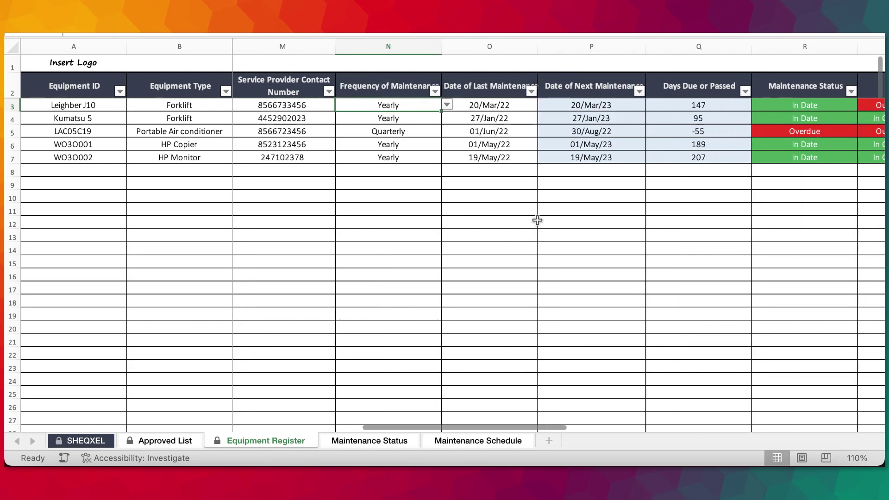
scroll(516, 242, "right", 2)
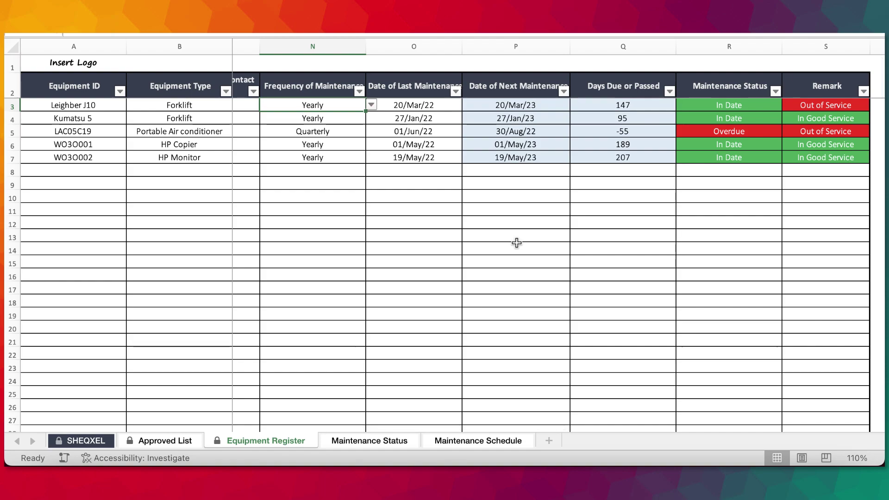
left_click_drag(419, 106, 421, 158)
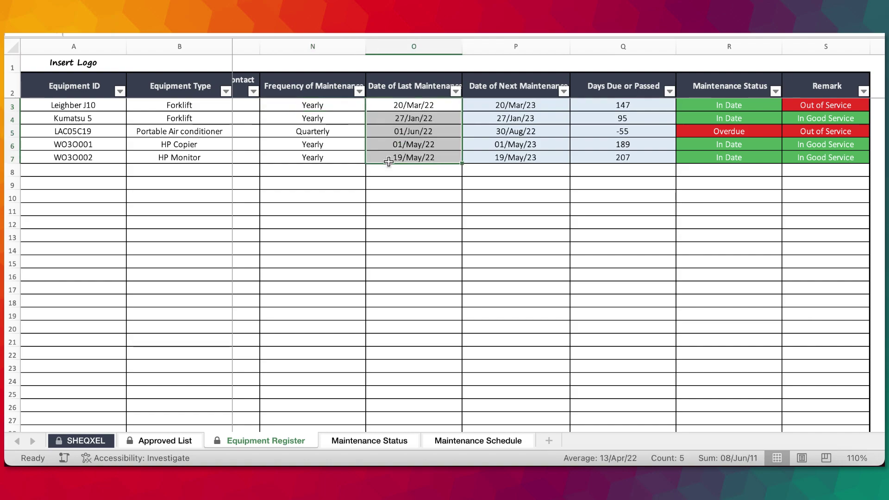
left_click(342, 110)
left_click(376, 104)
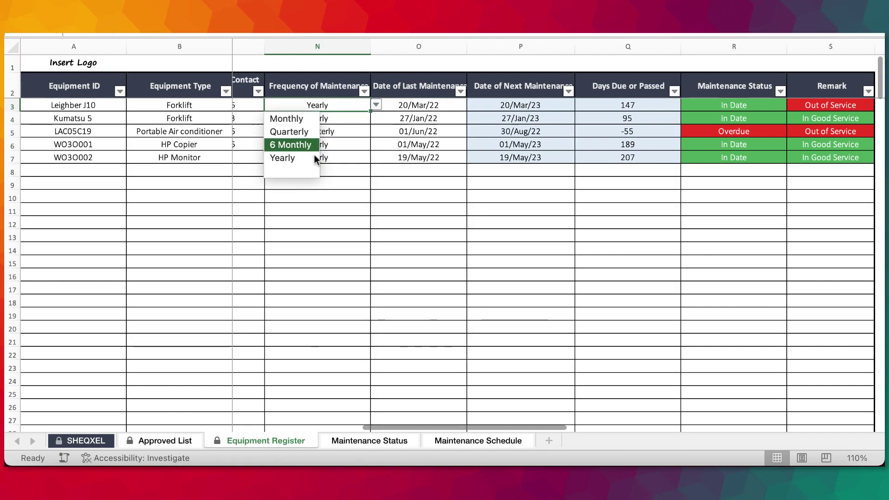
scroll(470, 272, "down", 1)
left_click_drag(511, 106, 516, 157)
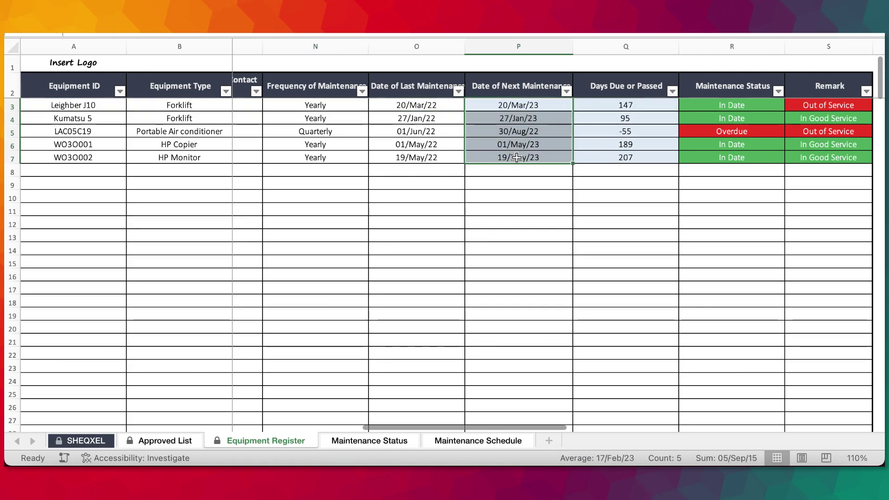
scroll(519, 211, "right", 3)
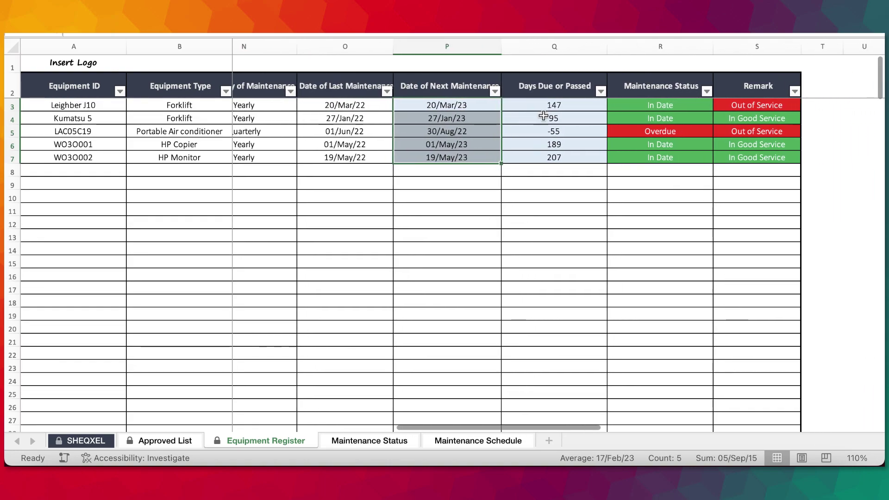
left_click_drag(559, 106, 555, 170)
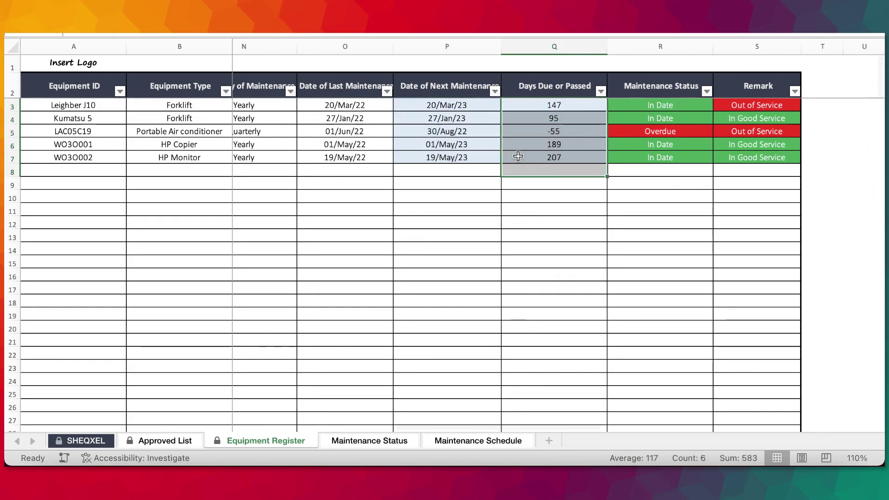
scroll(472, 184, "right", 2)
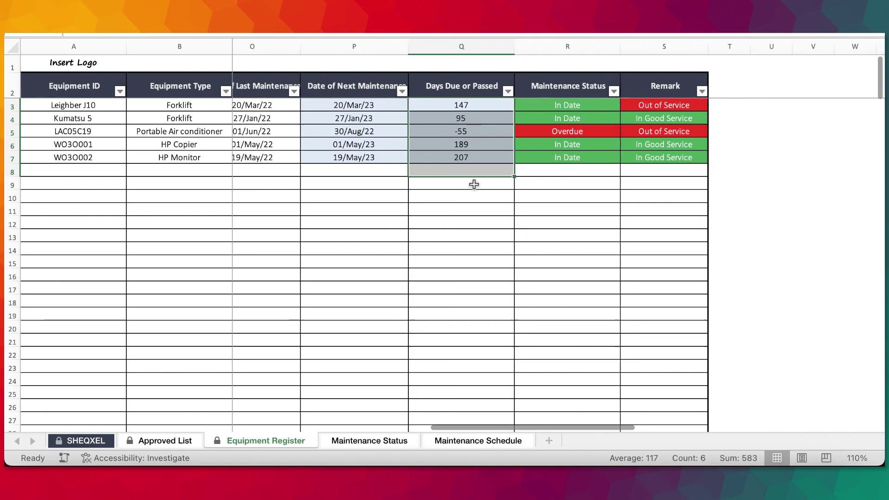
left_click(555, 101)
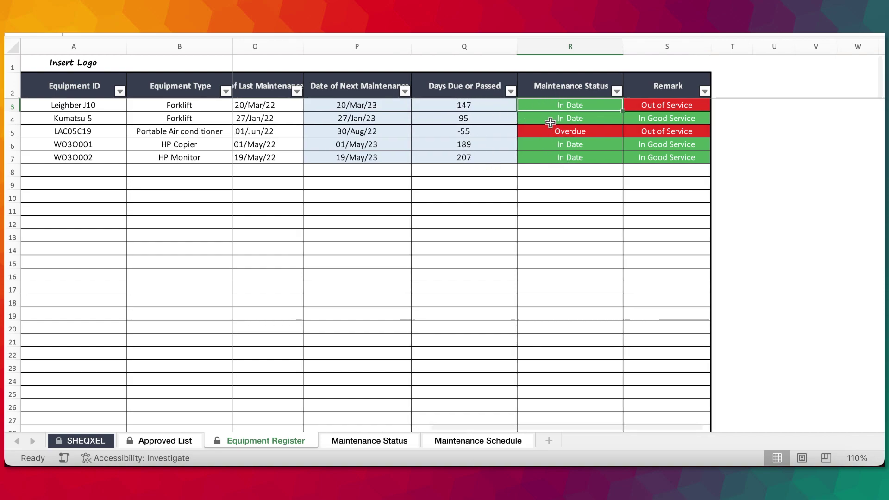
scroll(463, 120, "left", 2)
left_click(410, 106)
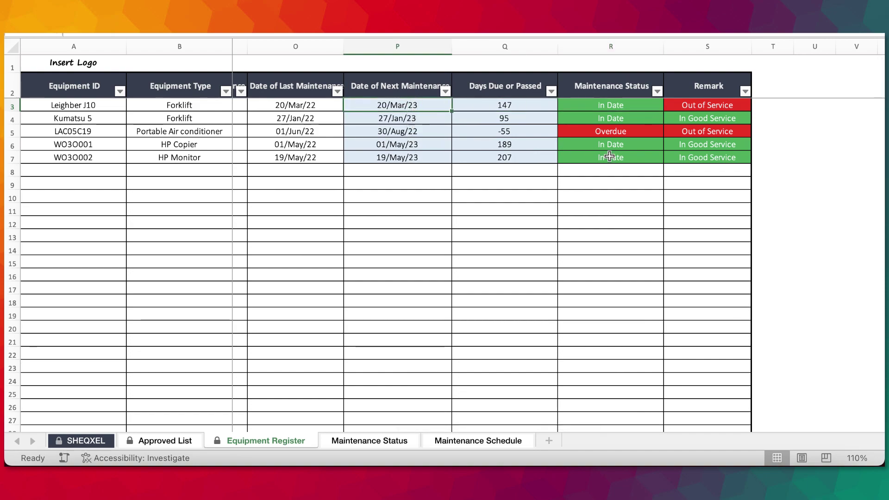
left_click(390, 131)
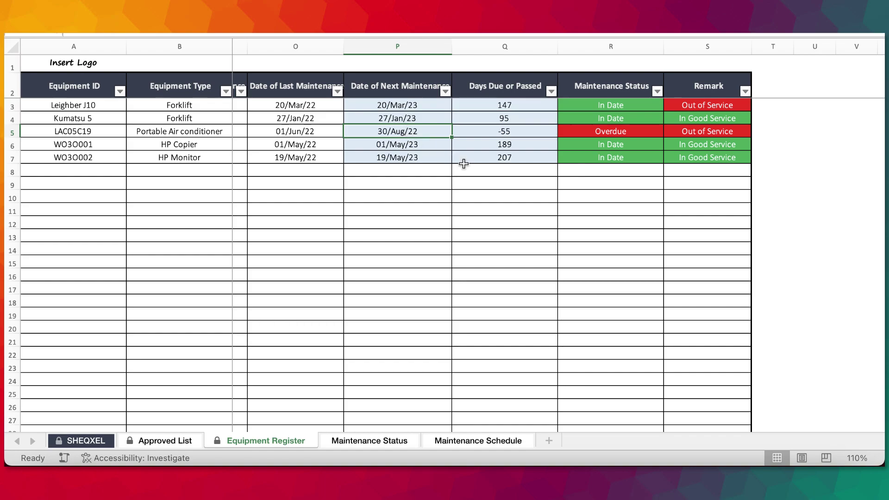
left_click(620, 130)
scroll(634, 180, "left", 2)
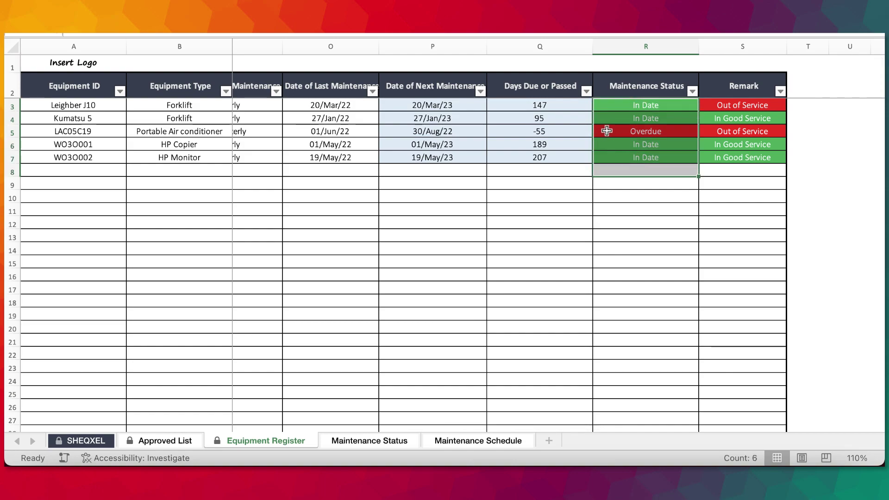
left_click_drag(605, 133, 531, 133)
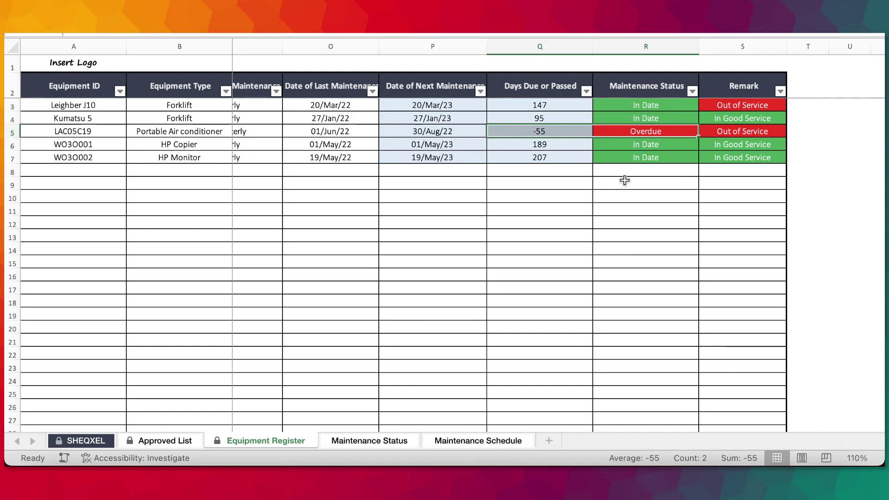
scroll(625, 180, "right", 2)
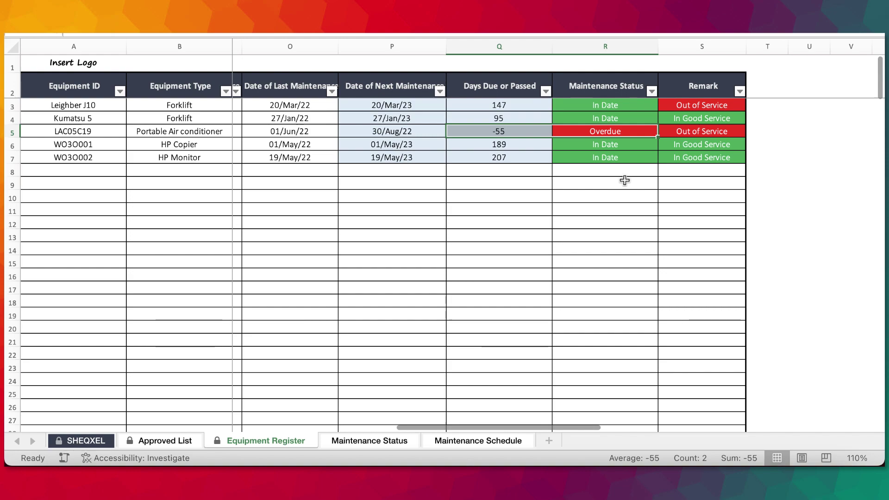
Step: Pick In Good Service from the S3 Remark dropdown for Leighber J10, then scroll back left
left_click(703, 105)
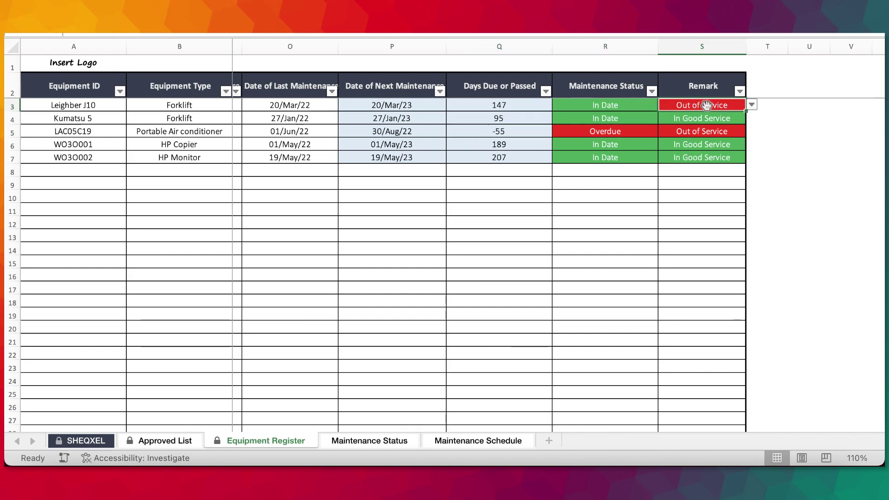
left_click(750, 106)
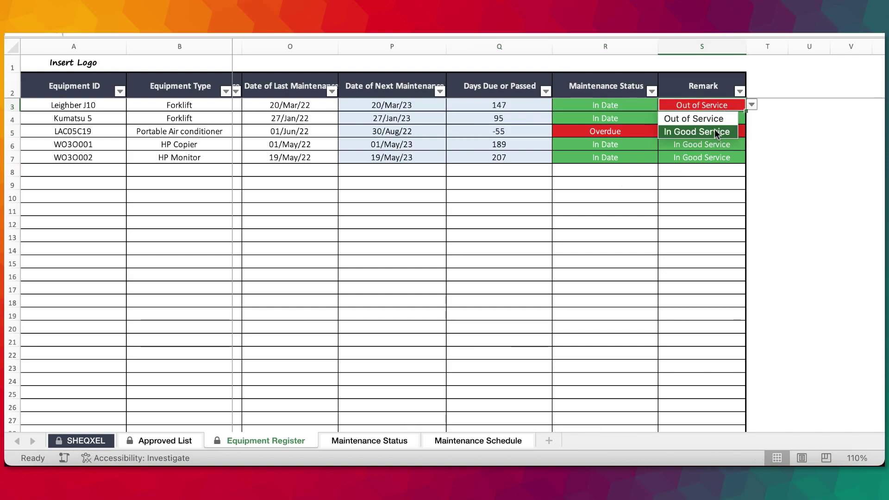
left_click(715, 132)
left_click(725, 122)
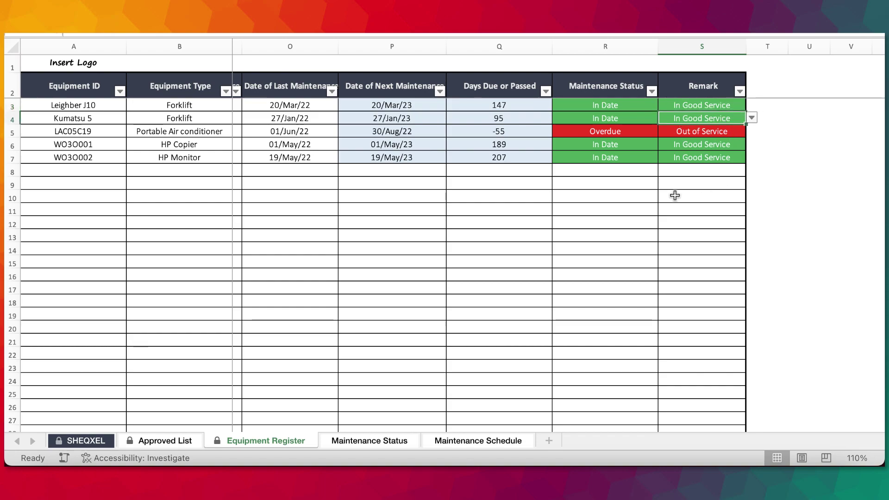
scroll(659, 256, "left", 5)
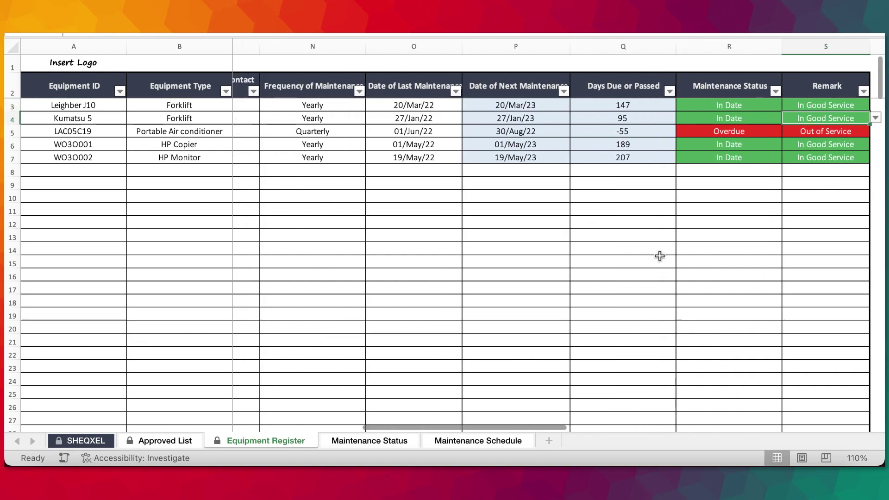
scroll(743, 217, "left", 10)
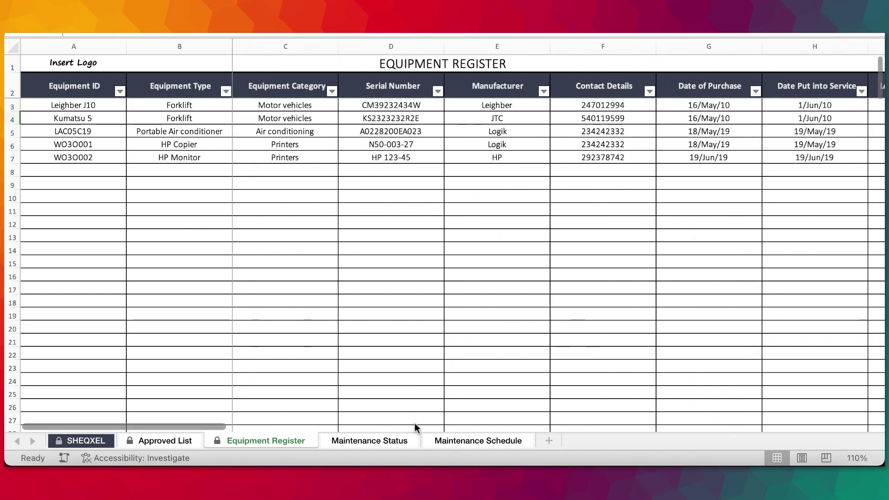
Step: Open the Maintenance Status sheet, briefly showing then hiding the ribbon and formula bar
left_click(379, 440)
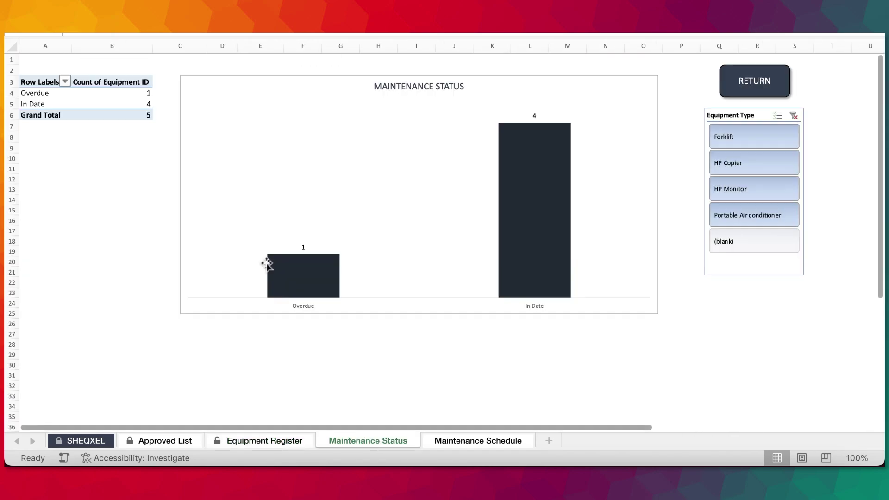
key("super+alt+r")
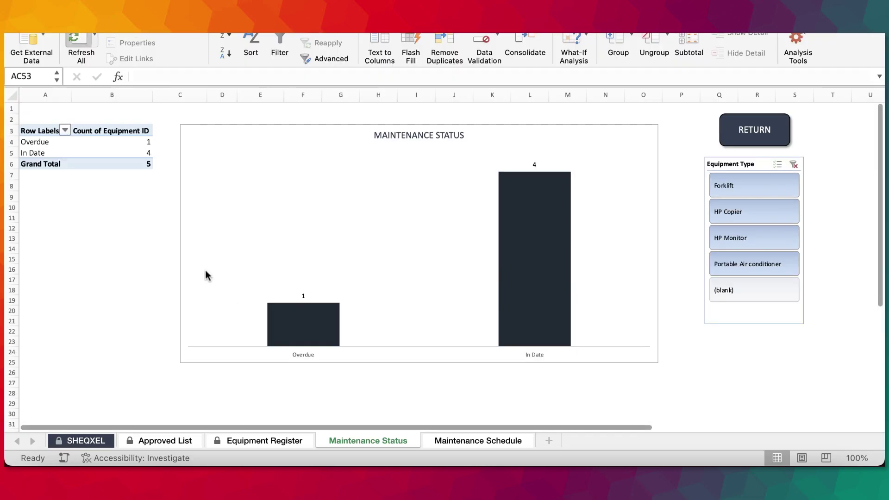
key("super+alt+r")
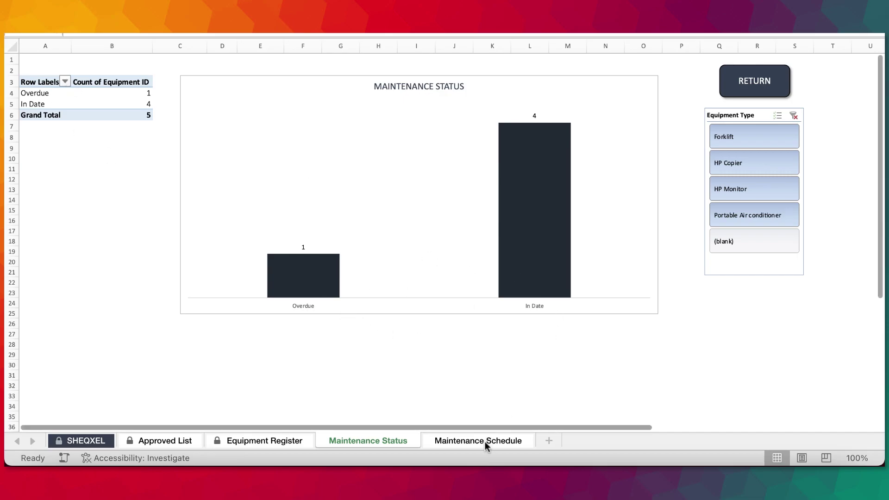
Step: Add Equipment ID to the pivot Rows so each item appears under Overdue and In Date
left_click(52, 100)
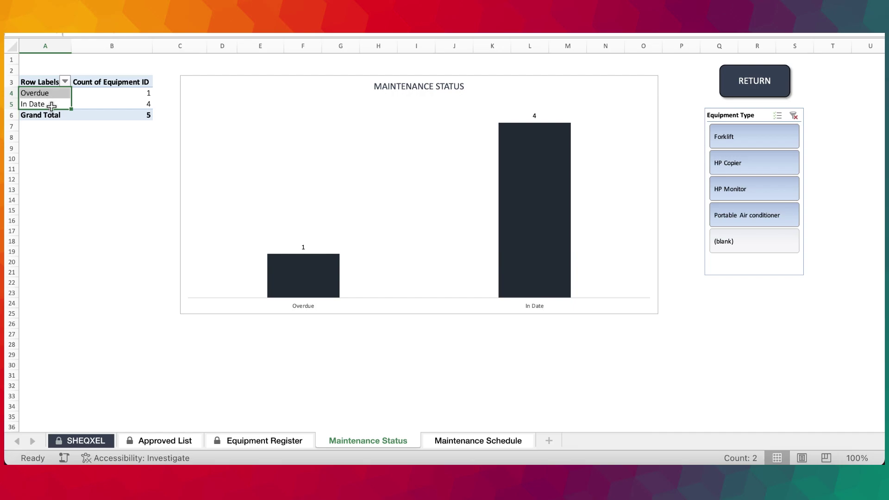
right_click(52, 104)
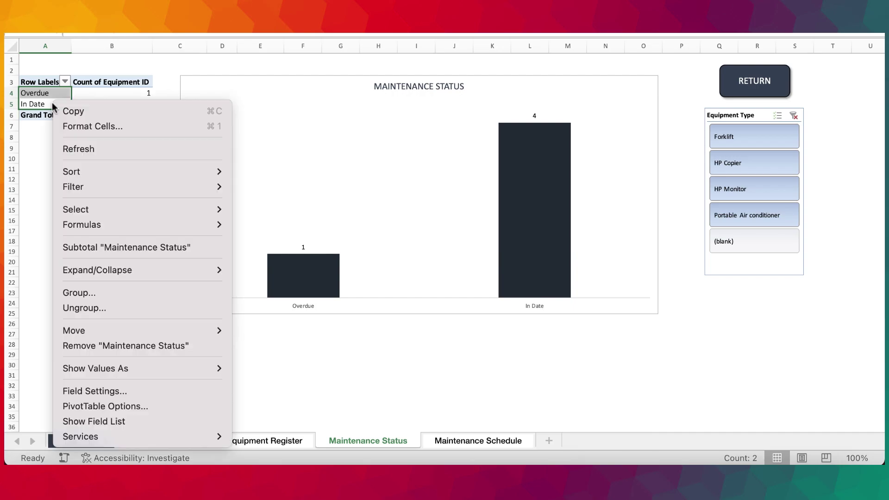
left_click(101, 420)
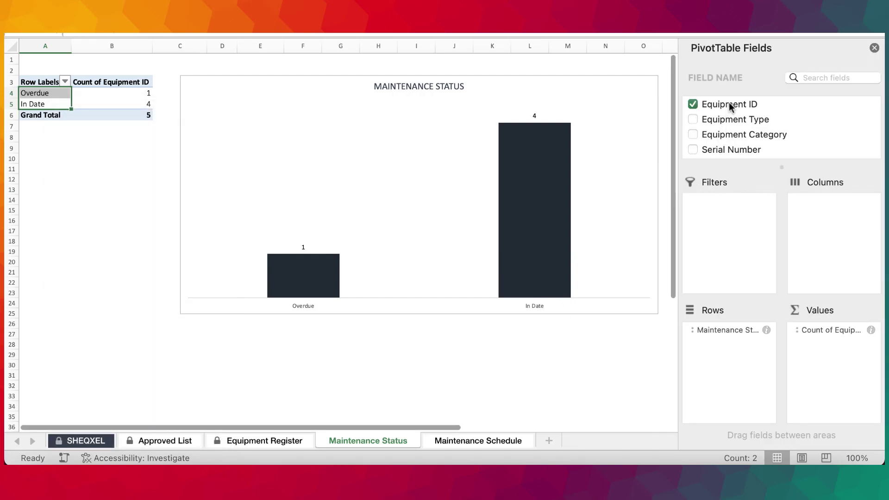
left_click_drag(729, 106, 736, 353)
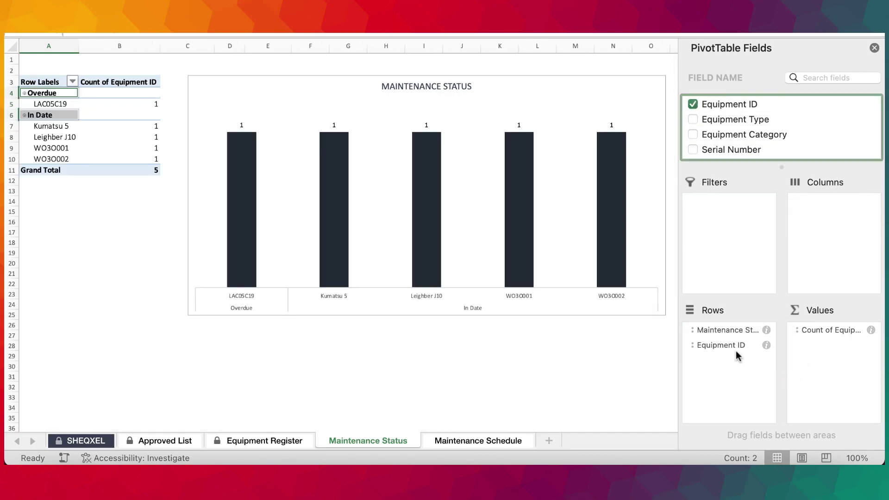
left_click(874, 48)
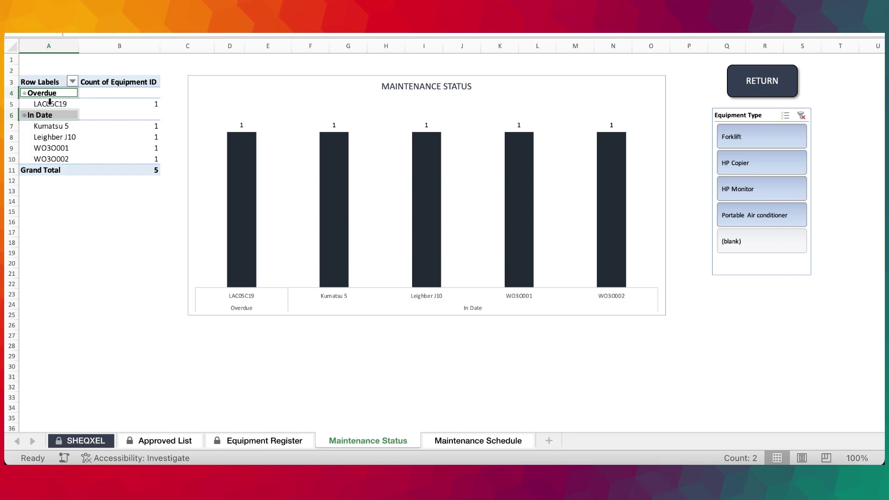
left_click(474, 440)
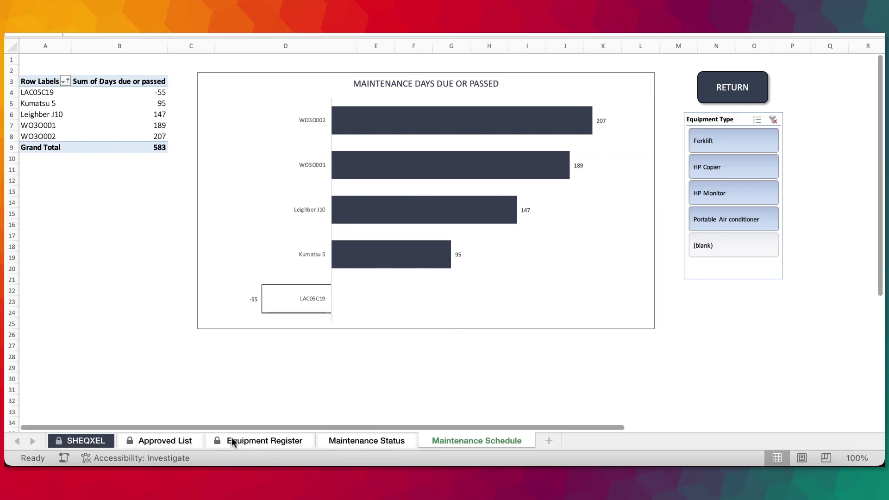
Step: Scroll across the Equipment Register and select the maintenance frequencies in N3:N7
left_click(250, 440)
scroll(395, 297, "right", 5)
scroll(395, 298, "left", 5)
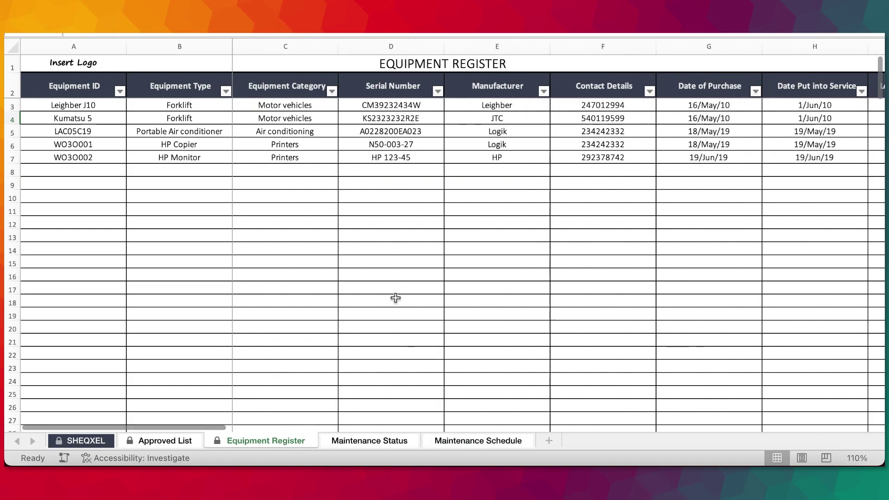
scroll(395, 298, "down", 3)
scroll(396, 298, "up", 3)
scroll(395, 298, "right", 10)
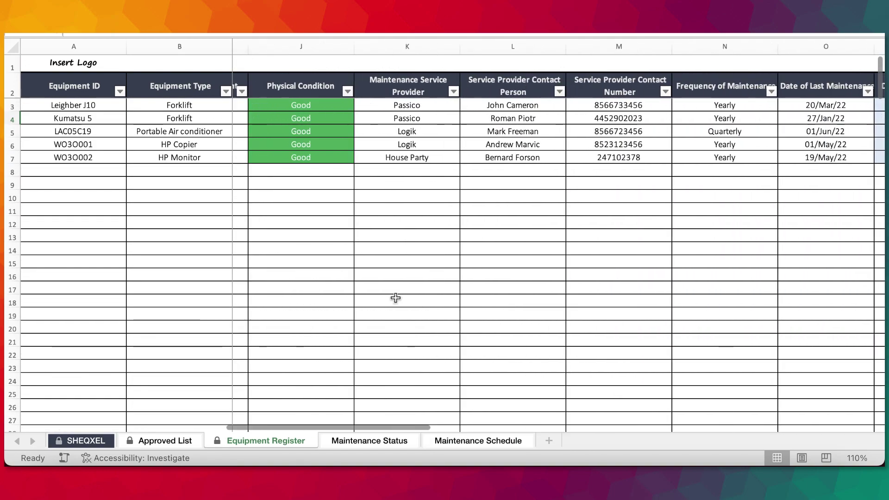
scroll(396, 298, "left", 10)
scroll(395, 298, "right", 12)
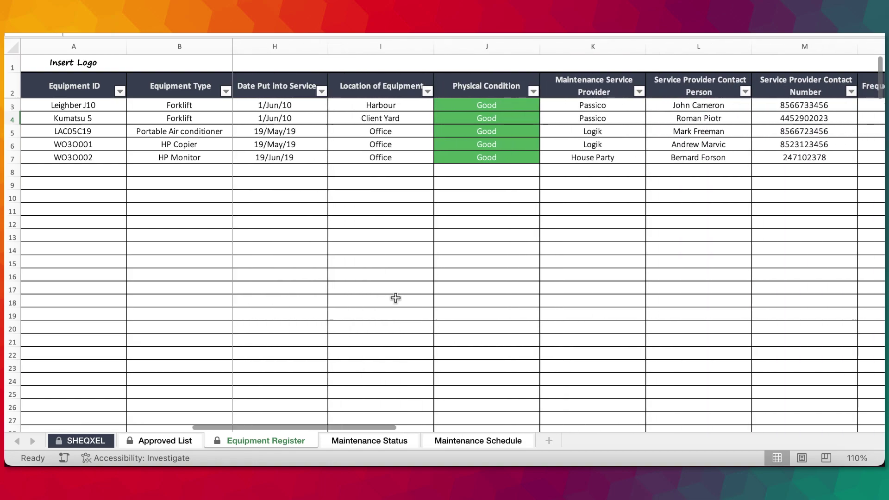
scroll(395, 297, "right", 2)
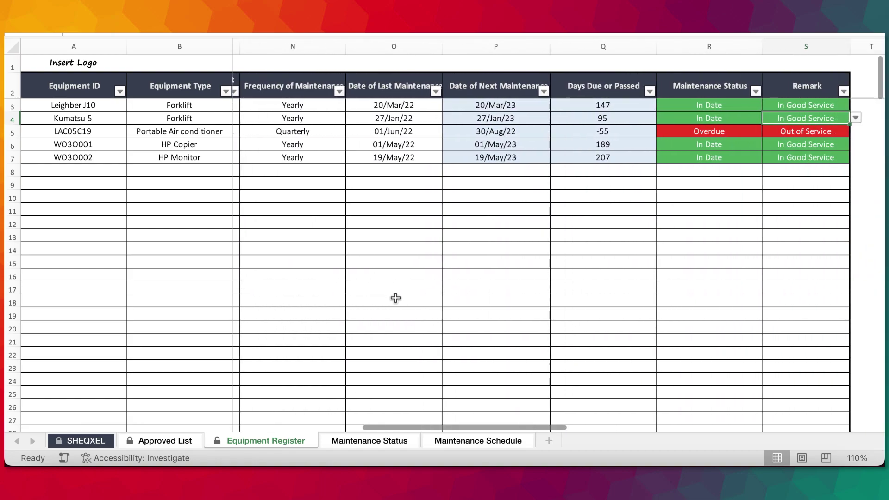
scroll(396, 298, "left", 1)
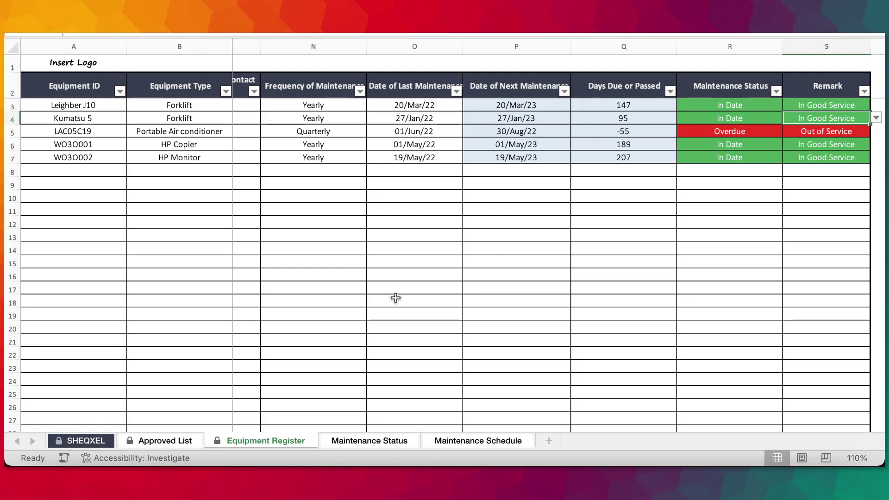
left_click_drag(345, 100, 346, 154)
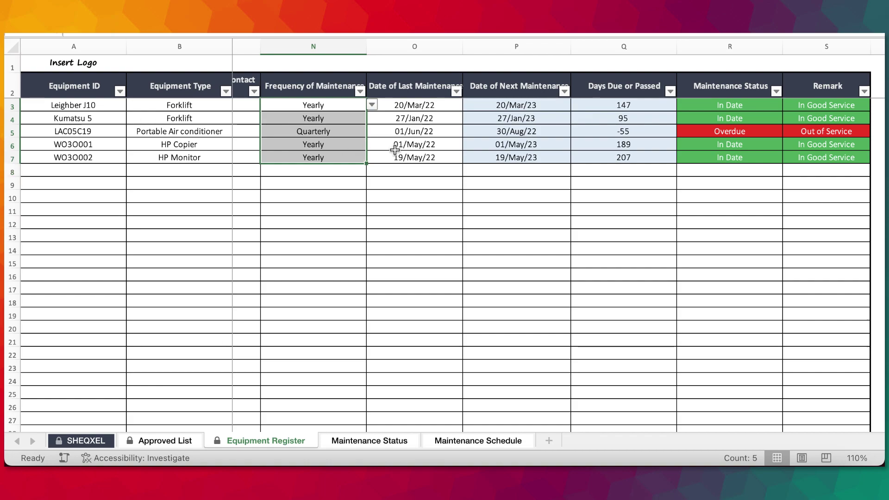
scroll(399, 380, "left", 10)
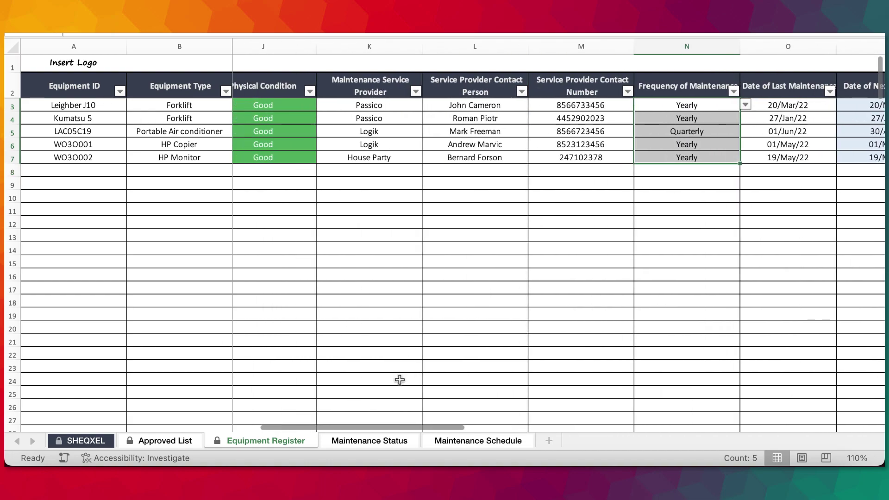
Step: Step through Maintenance Status, Maintenance Schedule and Approved List to the SHEQXEL cover sheet
left_click(386, 442)
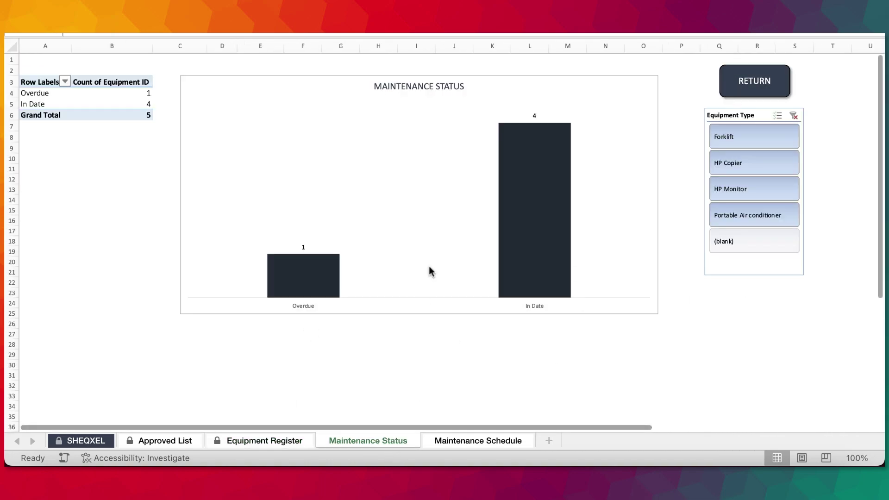
left_click(490, 441)
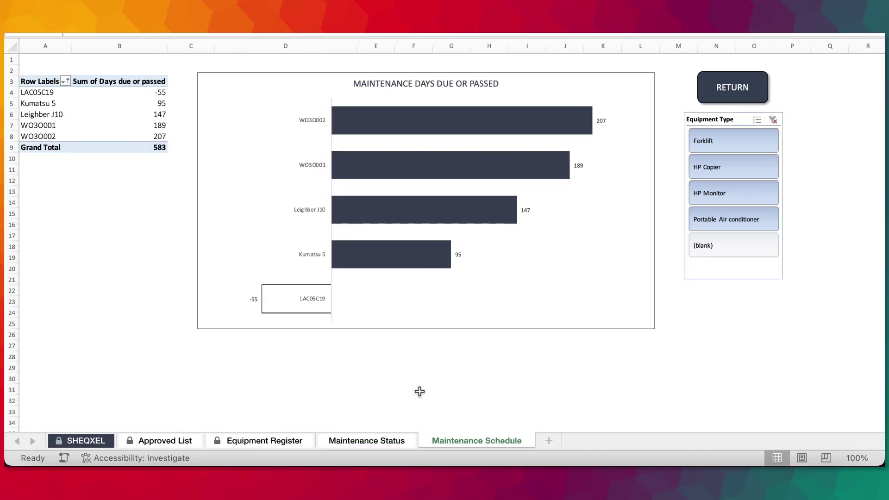
left_click(145, 441)
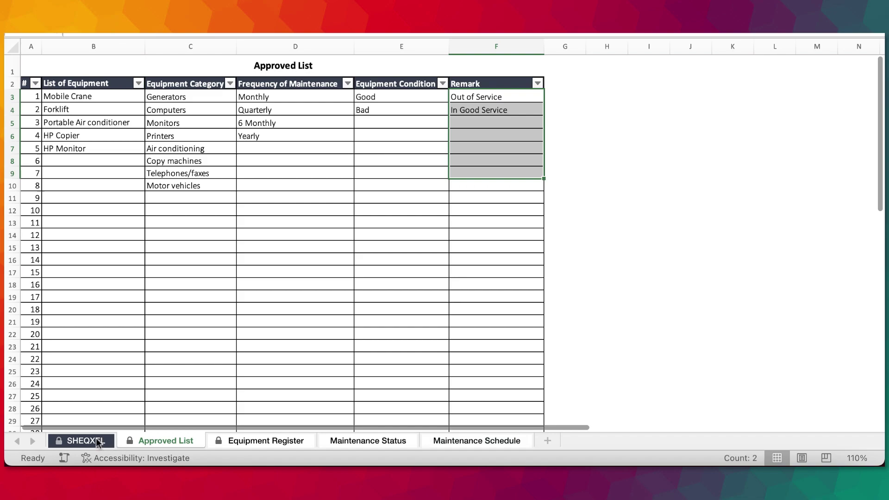
left_click(98, 442)
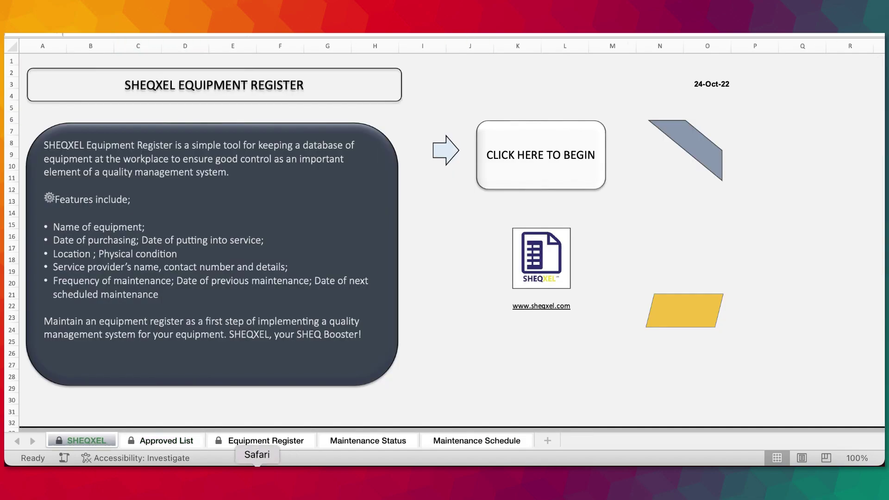
left_click(257, 479)
scroll(444, 250, "down", 15)
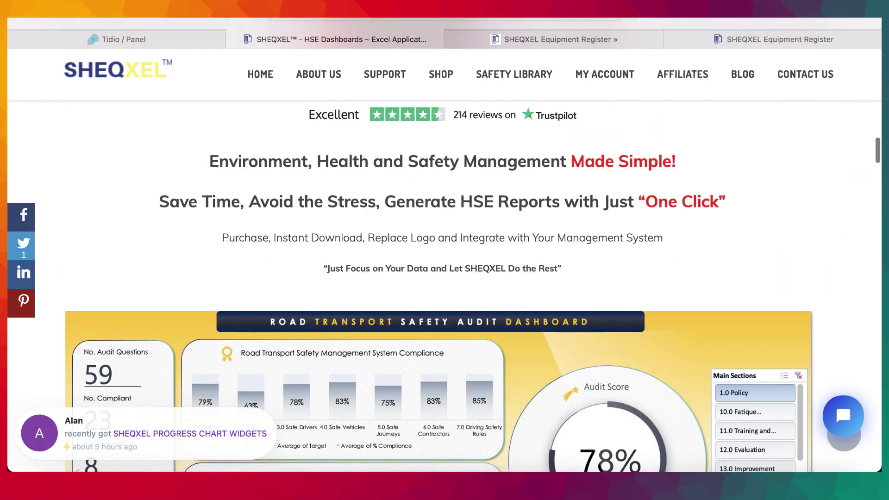
scroll(444, 287, "down", 15)
scroll(445, 287, "up", 8)
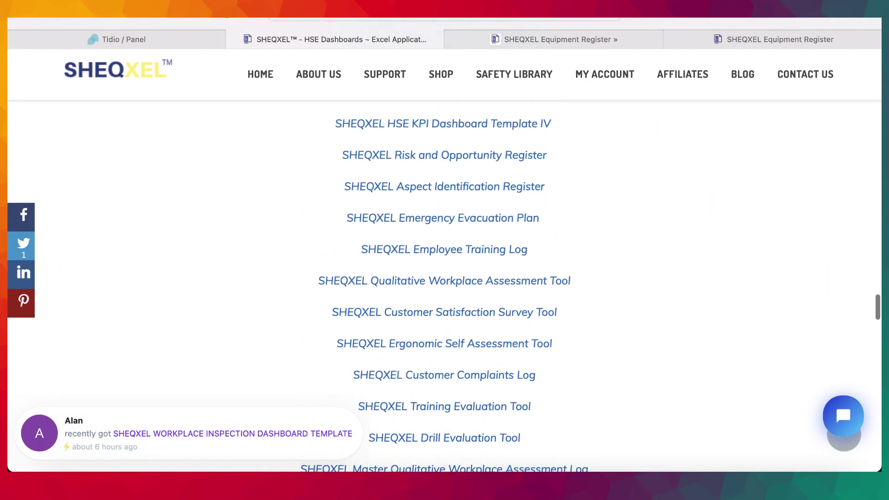
scroll(444, 287, "down", 1)
scroll(444, 287, "up", 6)
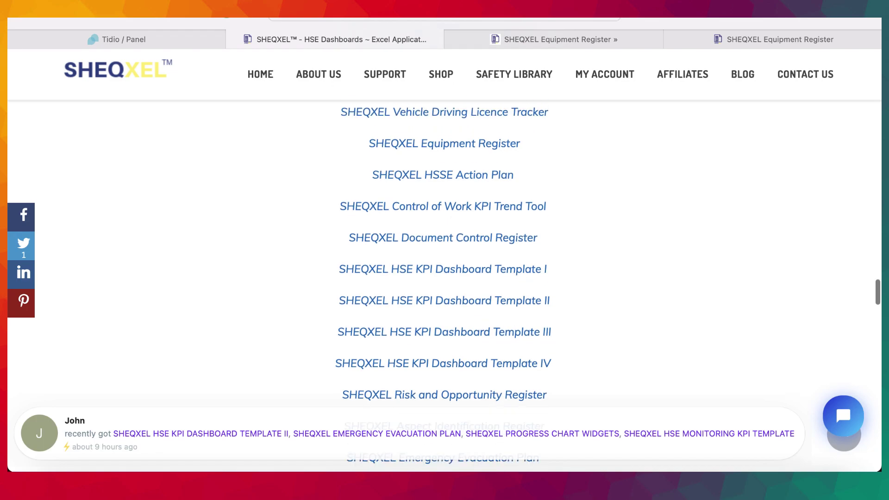
scroll(444, 291, "up", 4)
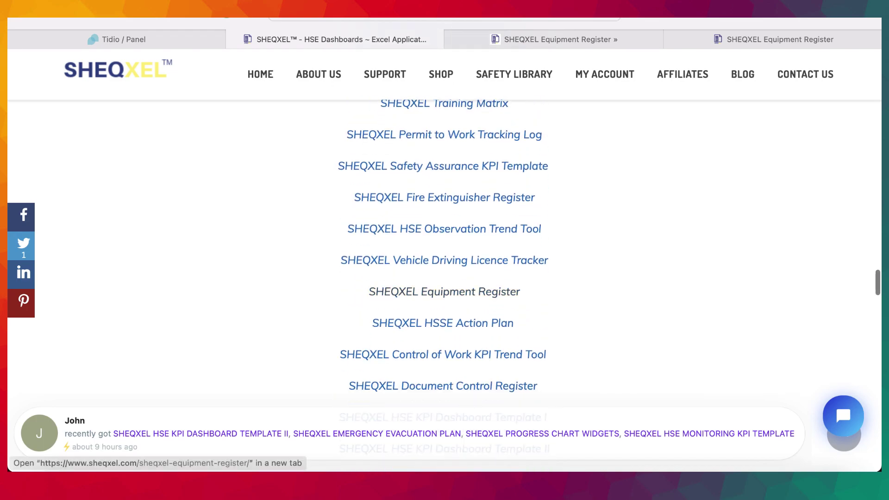